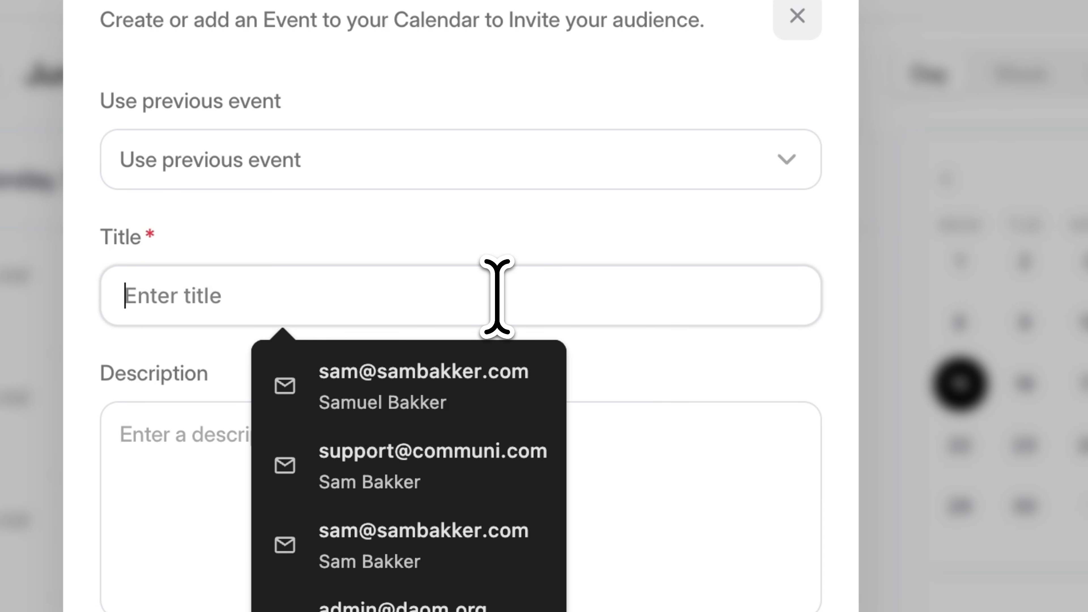
# Step: Title the new event "Crowd Conversion Opening Welcome"
pyautogui.write('Crowds')
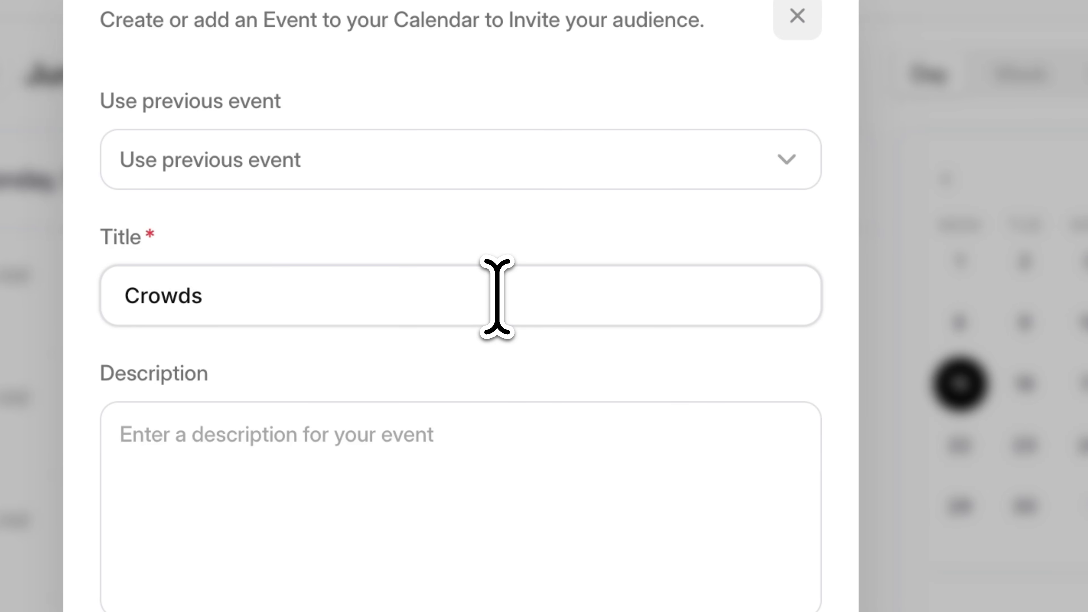
pyautogui.press('BackSpace')
pyautogui.write('Conversion Opening Welcome')
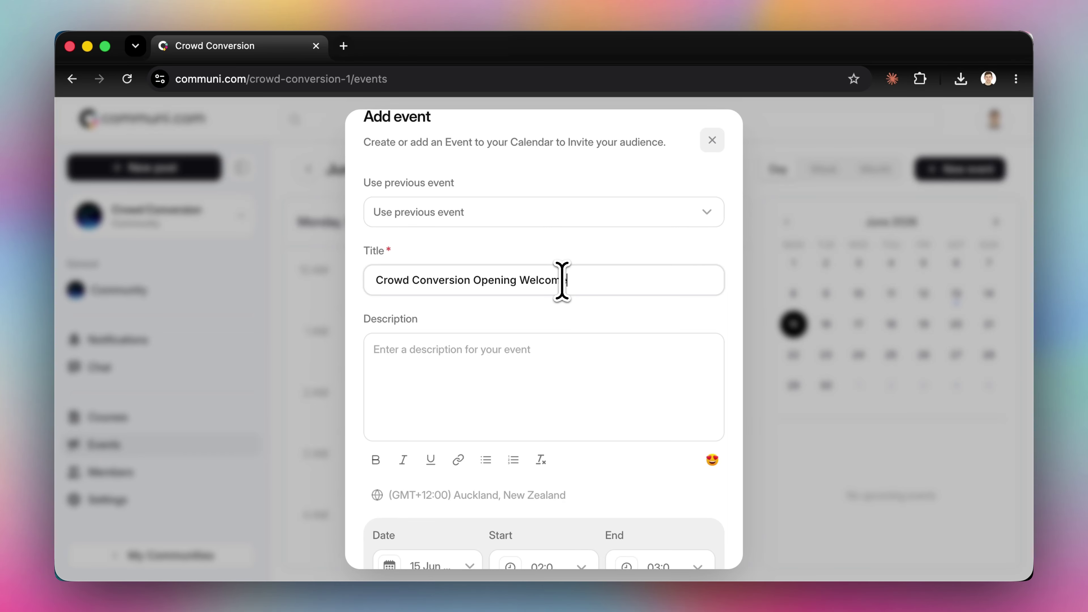
# Step: Enter "Test" as the event description and look over the remaining event fields
pyautogui.click(581, 383)
pyautogui.write('Test')
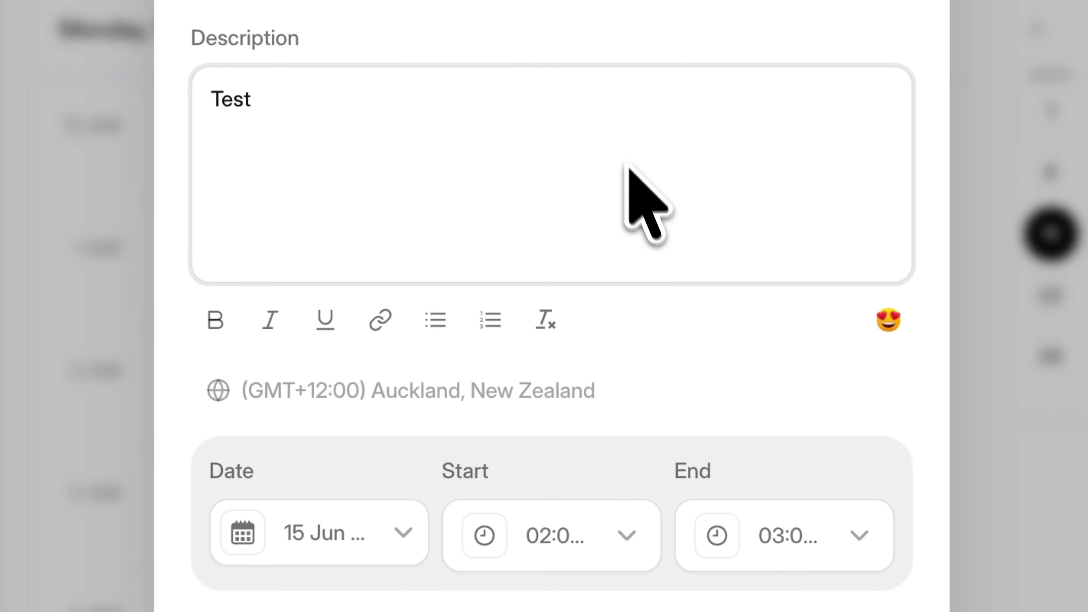
pyautogui.scroll(-2, 659, 429)
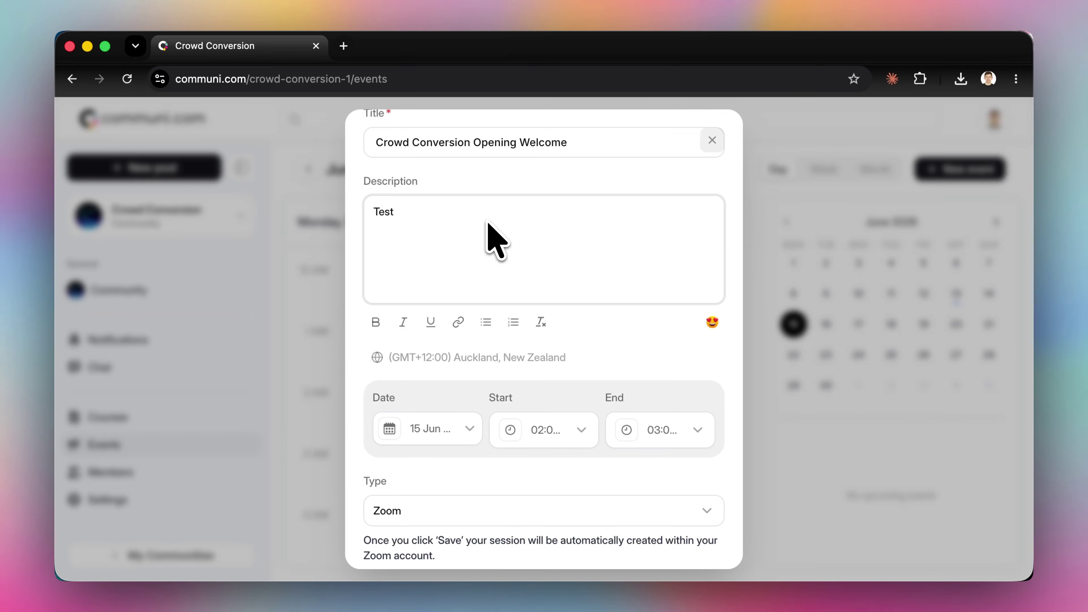
pyautogui.scroll(-5, 535, 214)
pyautogui.scroll(4, 579, 214)
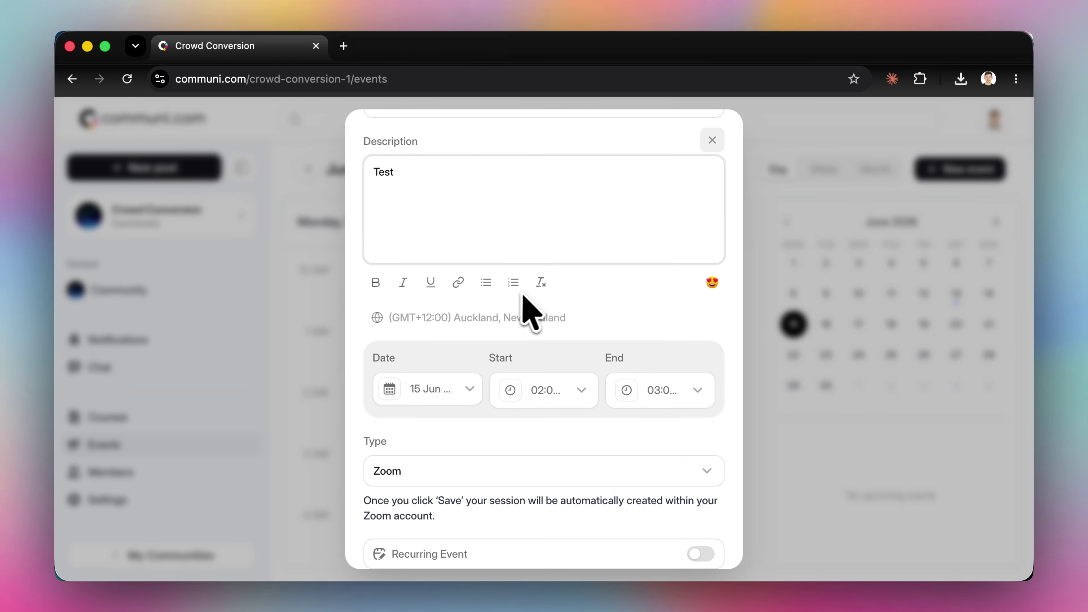
pyautogui.scroll(-2, 530, 257)
pyautogui.scroll(4, 532, 300)
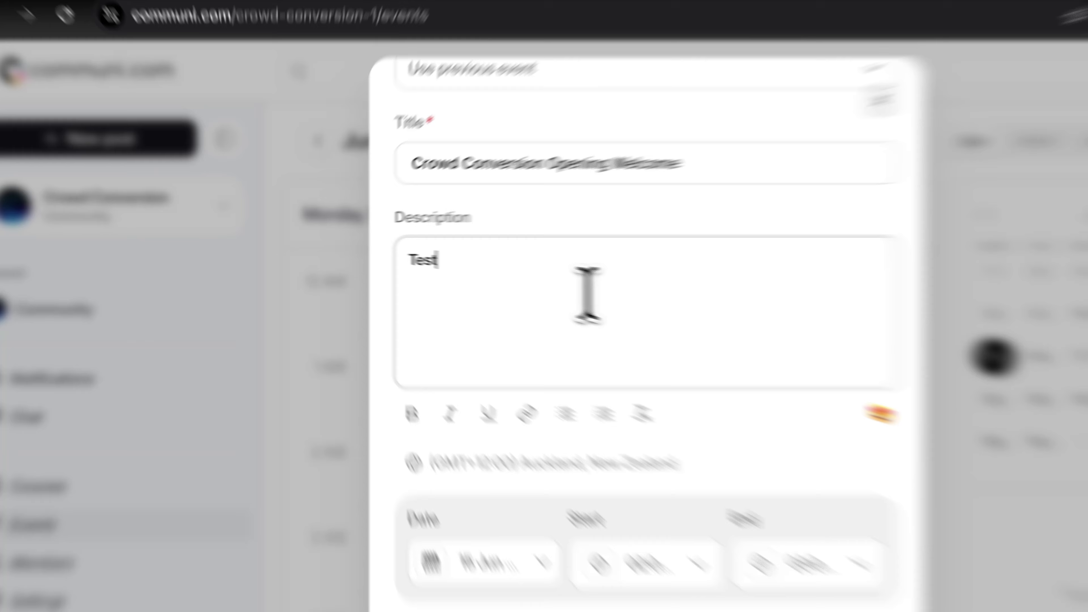
# Step: Replace the event description with "The opening of the Crowd Conversion group."
pyautogui.hotkey('ctrl', 'a')
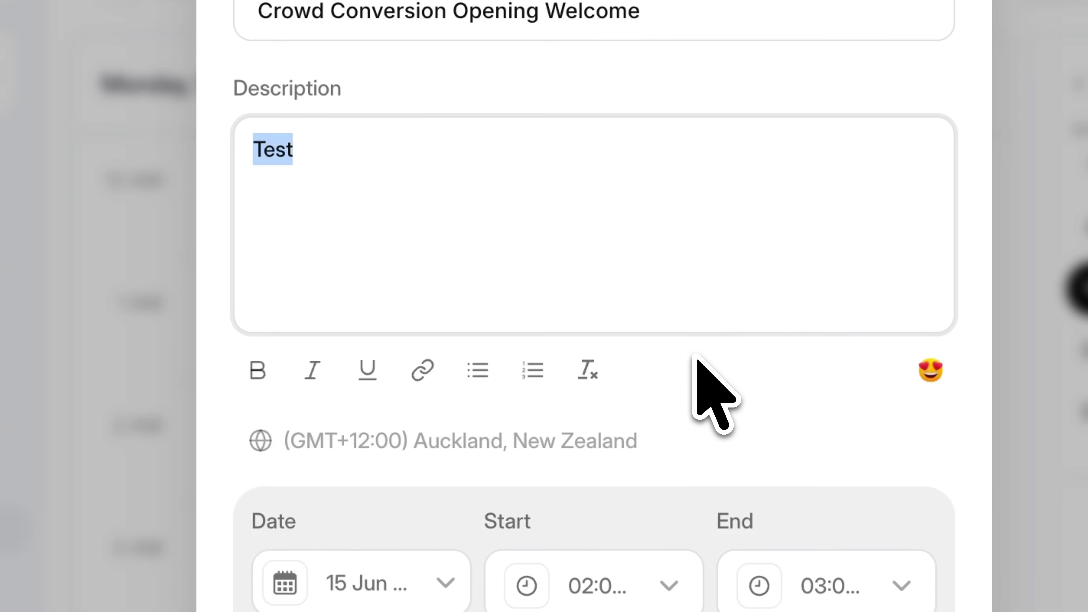
pyautogui.write('The opening of the Comm')
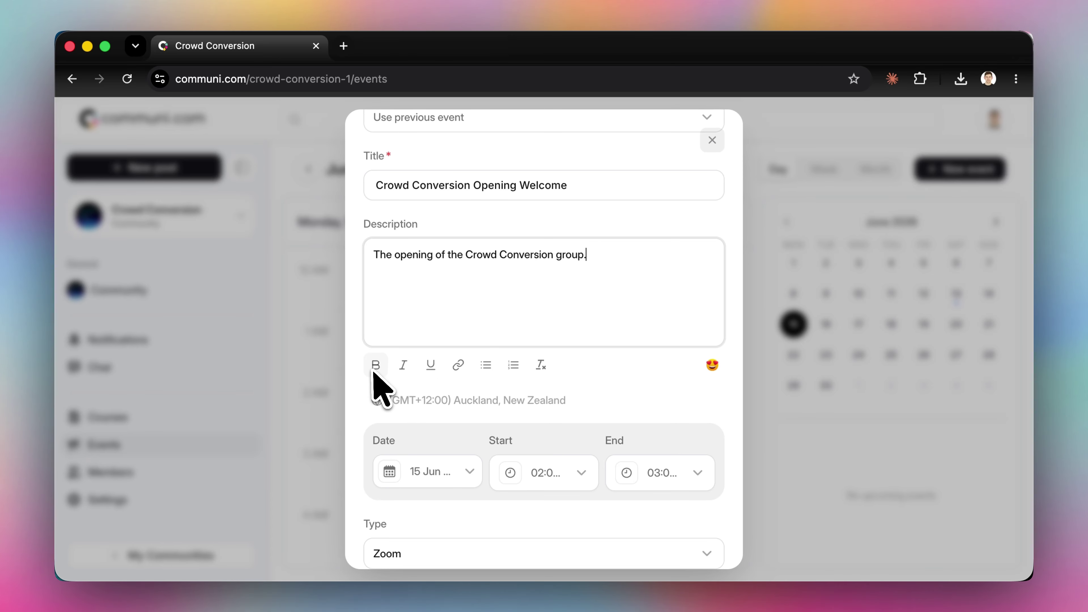
# Step: Set the event date to 20 June 2026
pyautogui.scroll(-2, 522, 373)
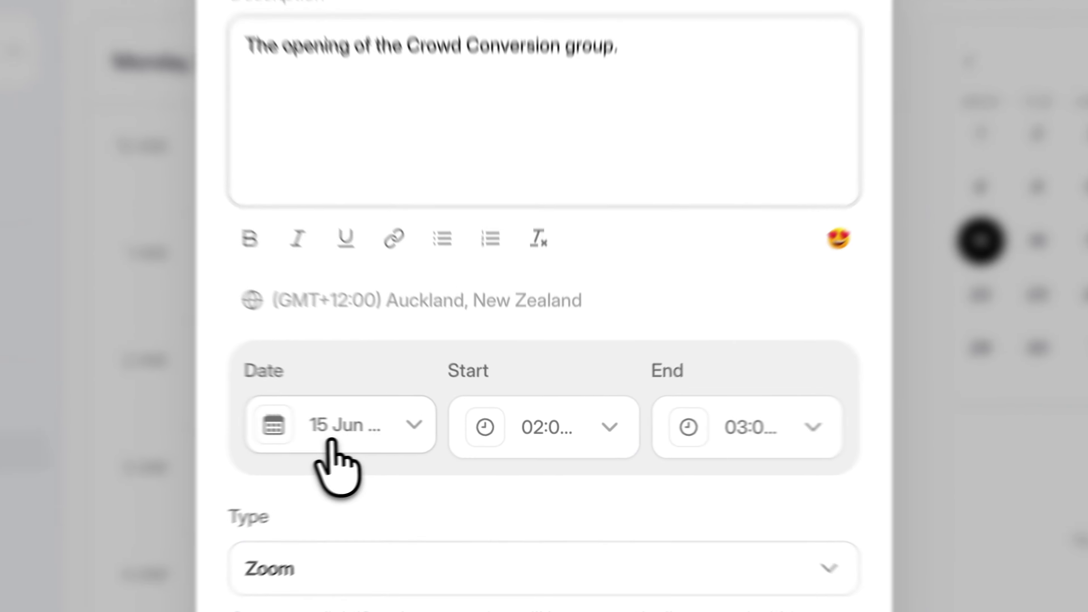
pyautogui.click(331, 441)
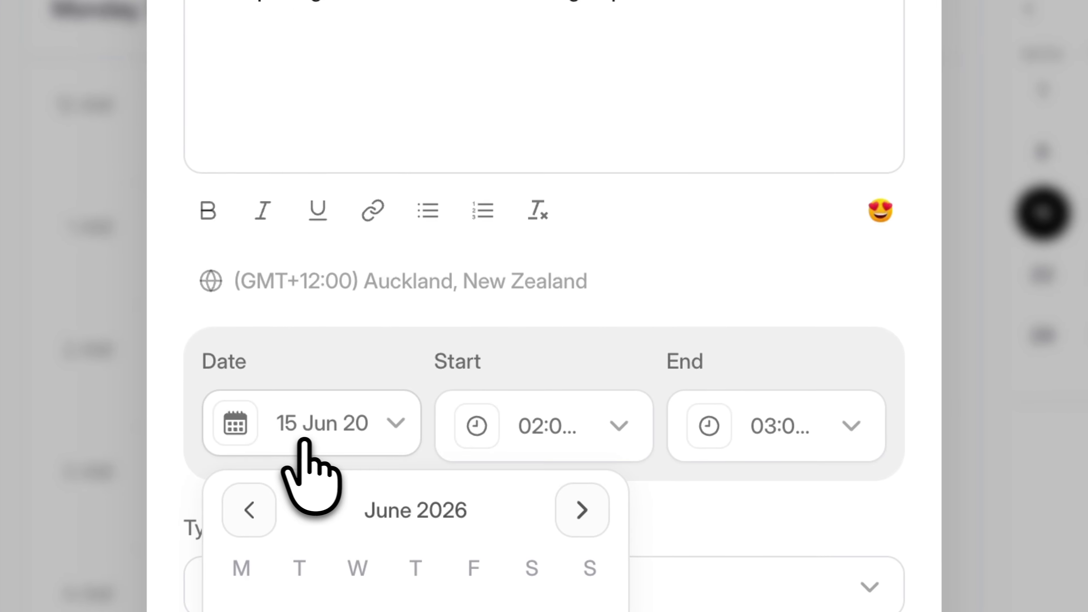
pyautogui.scroll(-5, 317, 463)
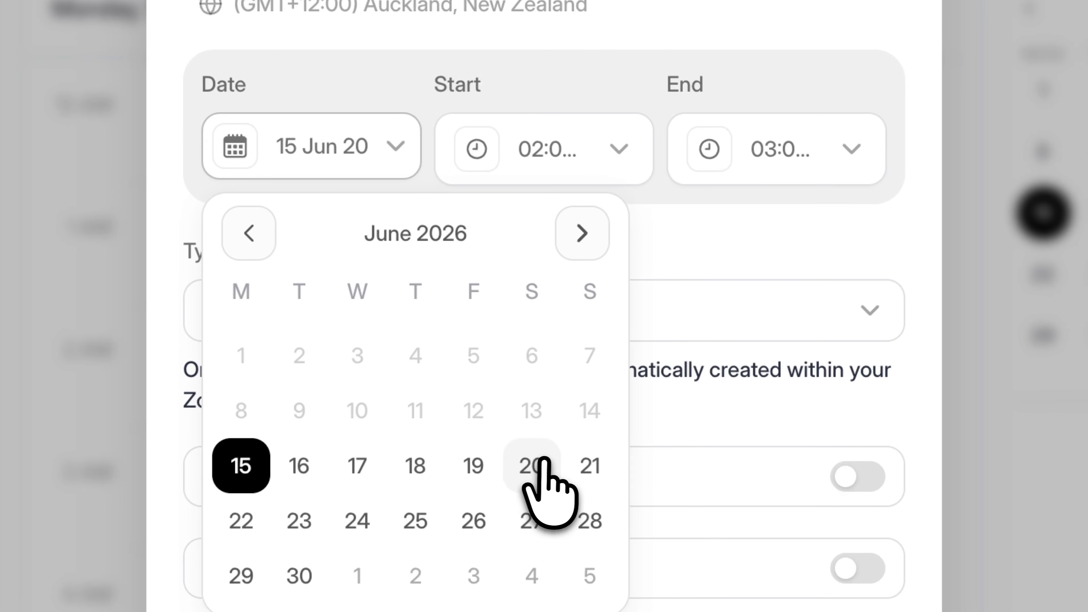
pyautogui.click(533, 465)
# Step: Set the event's start time to 07:00 PM
pyautogui.click(544, 158)
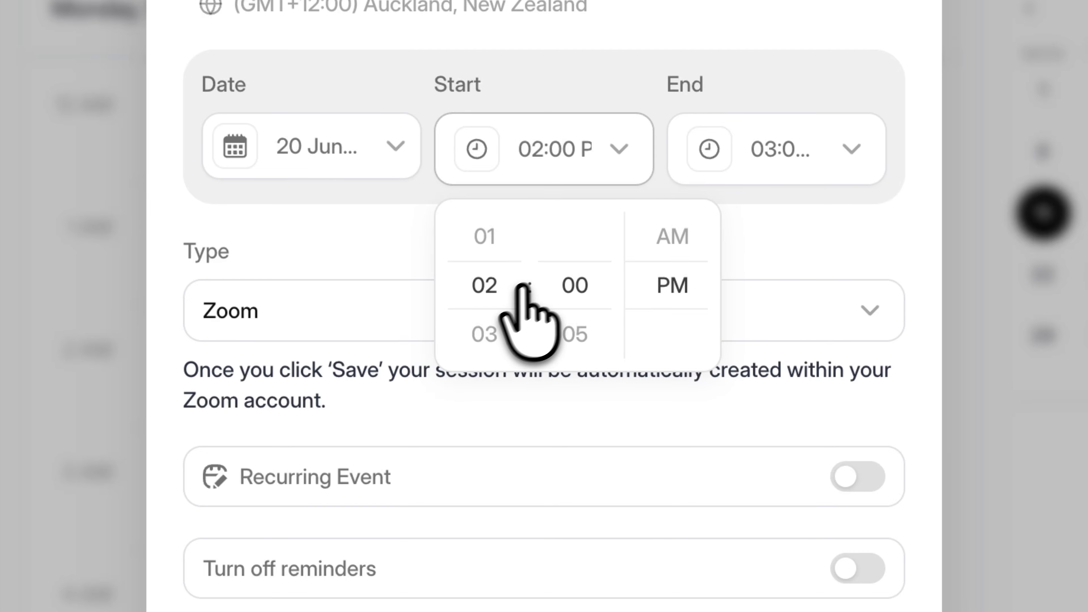
pyautogui.scroll(-5, 498, 313)
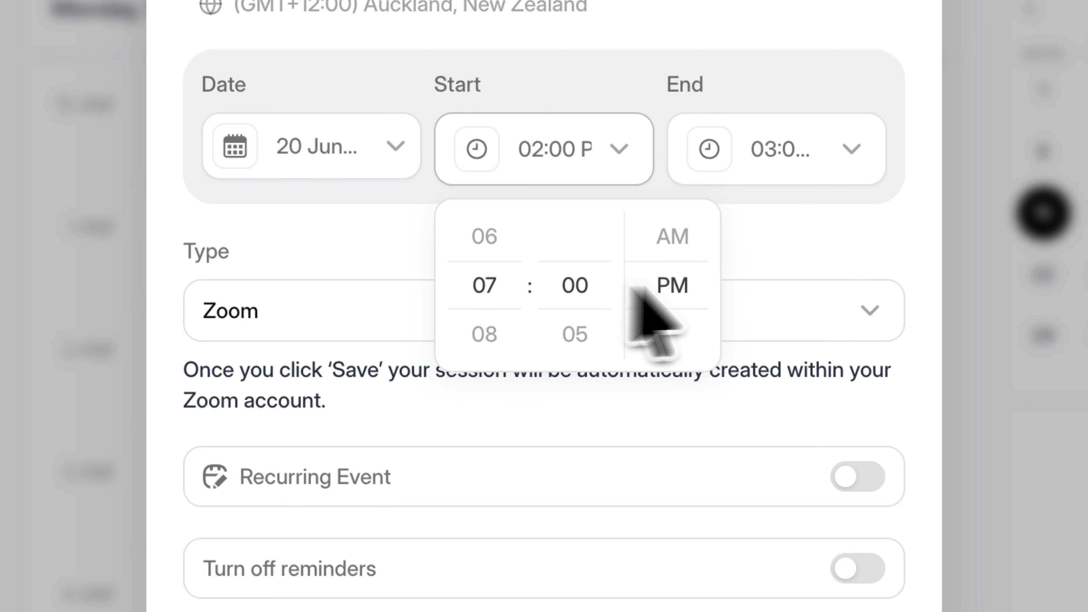
pyautogui.click(790, 258)
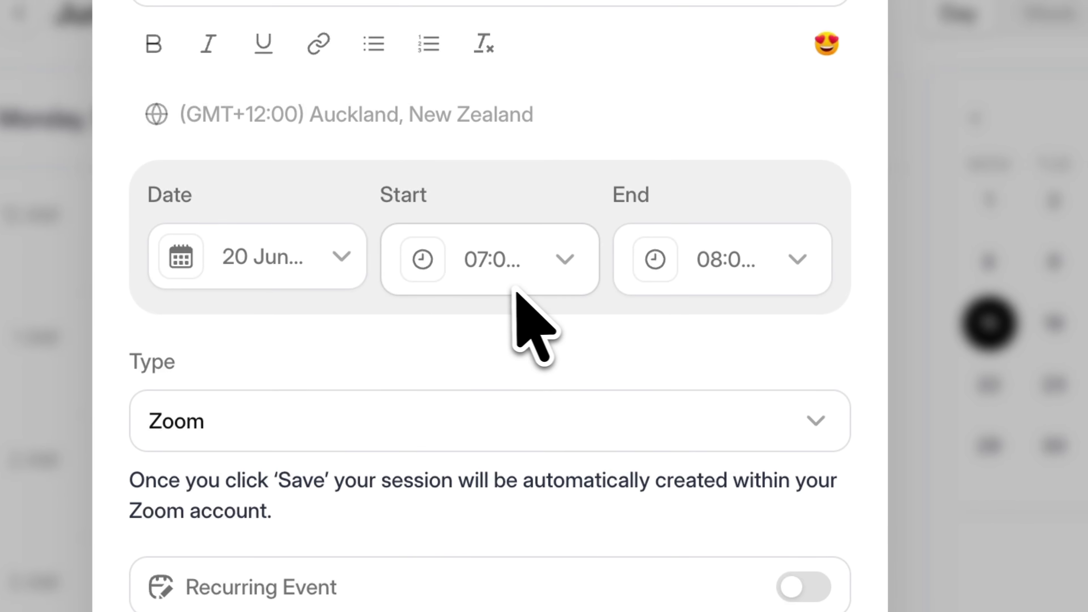
pyautogui.scroll(2, 523, 362)
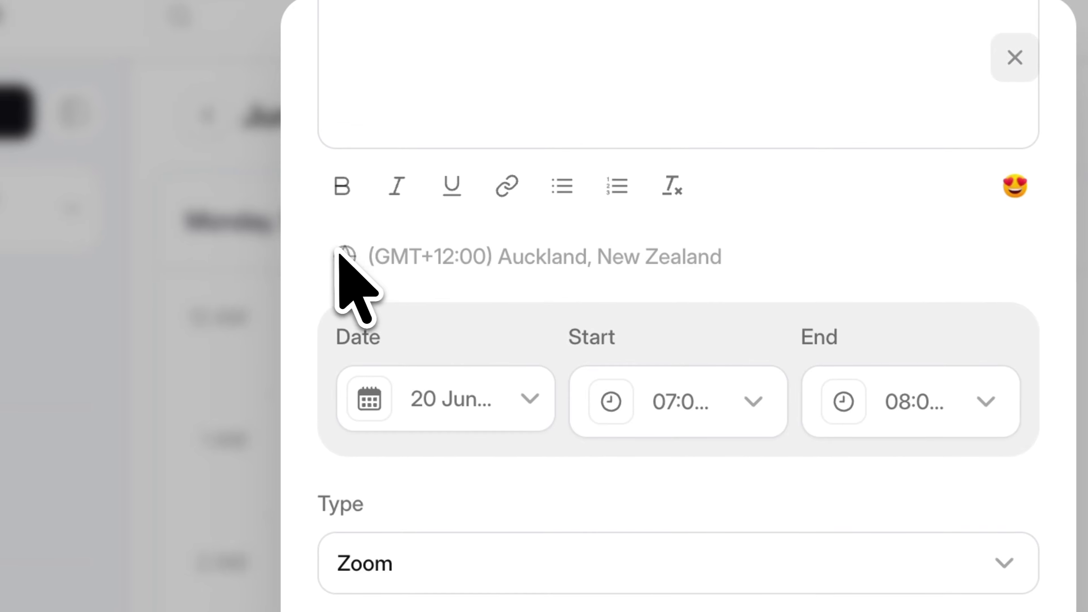
pyautogui.moveTo(345, 245); pyautogui.dragTo(715, 244)
pyautogui.click(719, 252)
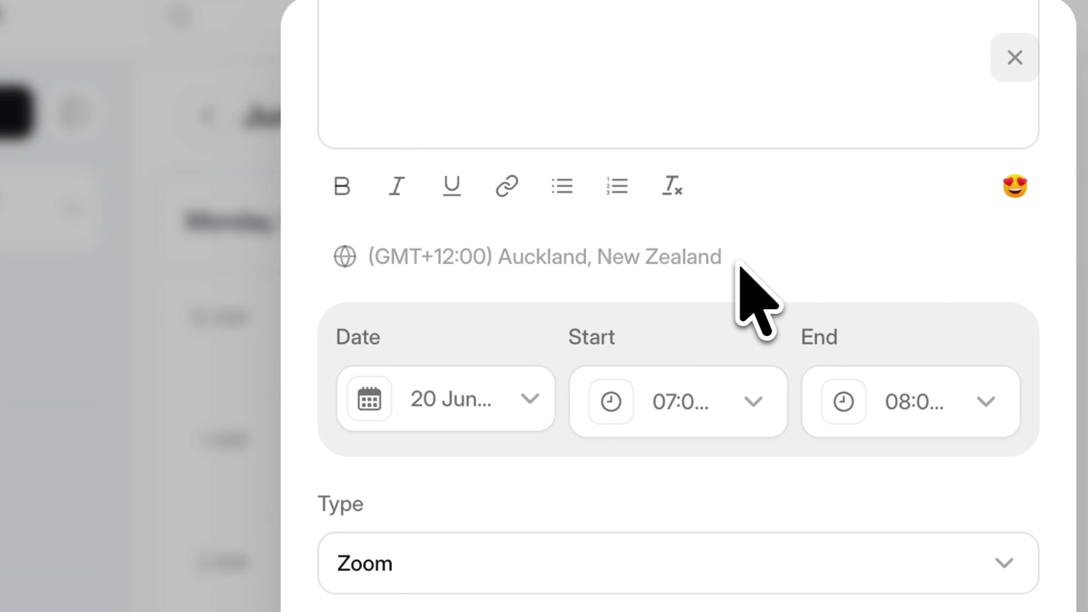
pyautogui.scroll(3, 730, 268)
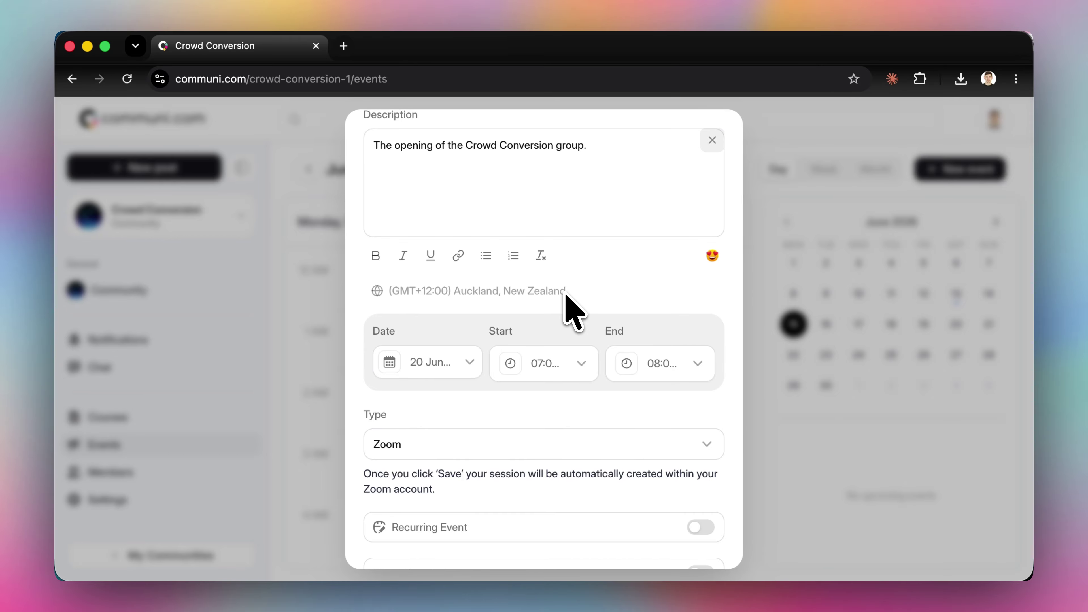
# Step: Set the event's start time to 09:00 AM
pyautogui.click(544, 363)
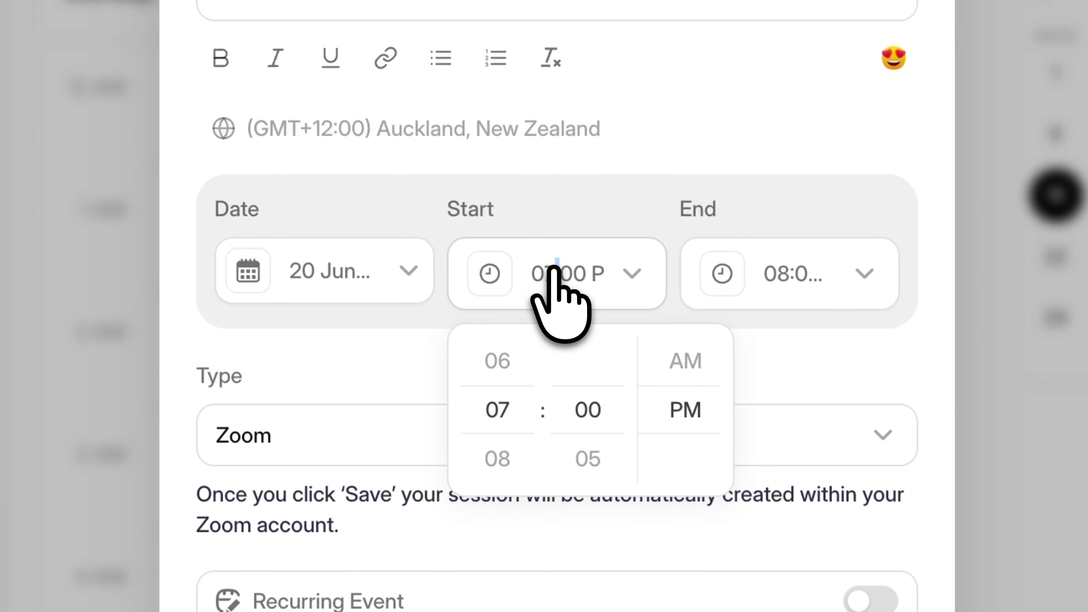
pyautogui.scroll(8, 524, 383)
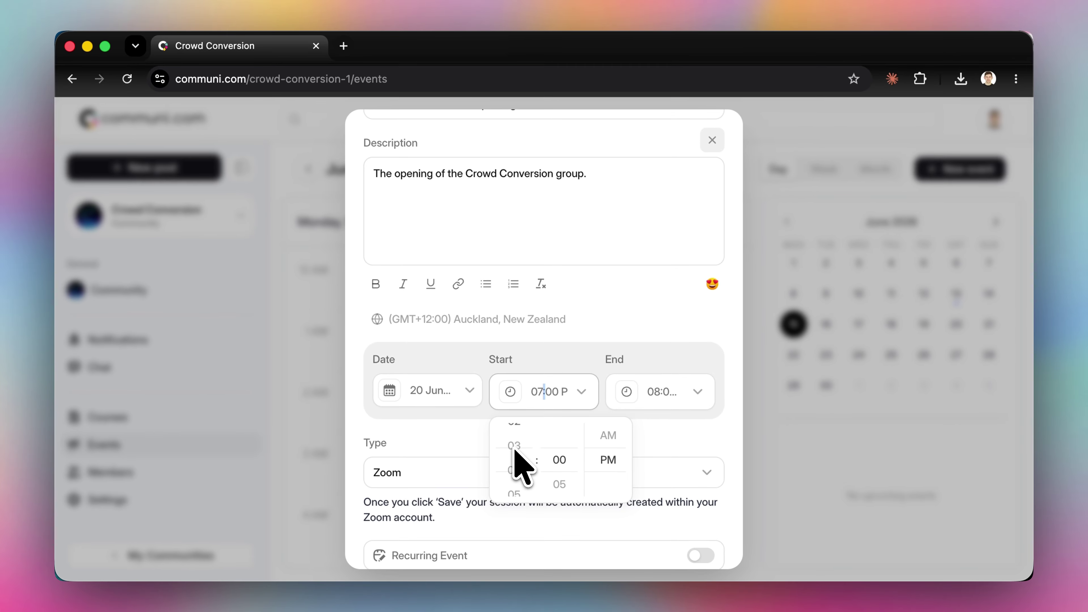
pyautogui.scroll(-6, 517, 450)
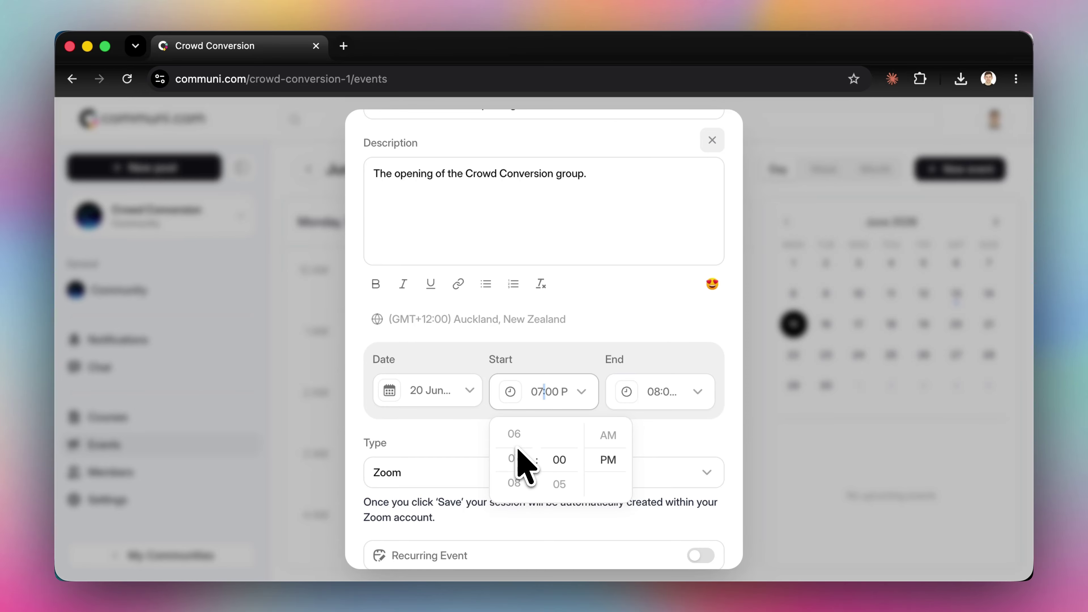
pyautogui.scroll(-2, 525, 465)
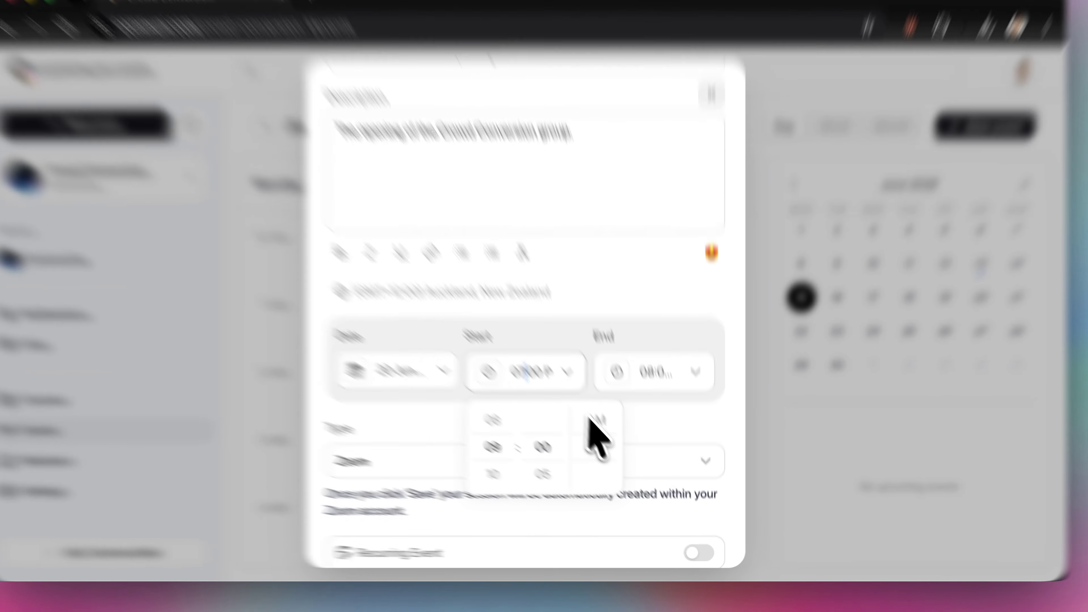
pyautogui.click(613, 432)
pyautogui.click(601, 327)
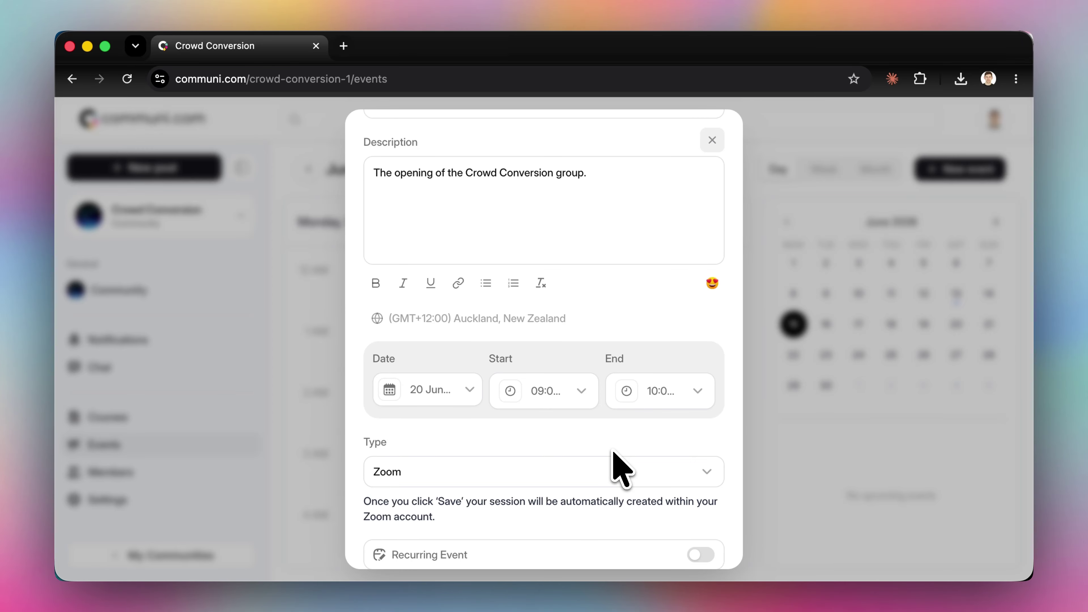
# Step: Switch the event type to Link to see its URL field, and return the type to Zoom
pyautogui.scroll(-1, 529, 446)
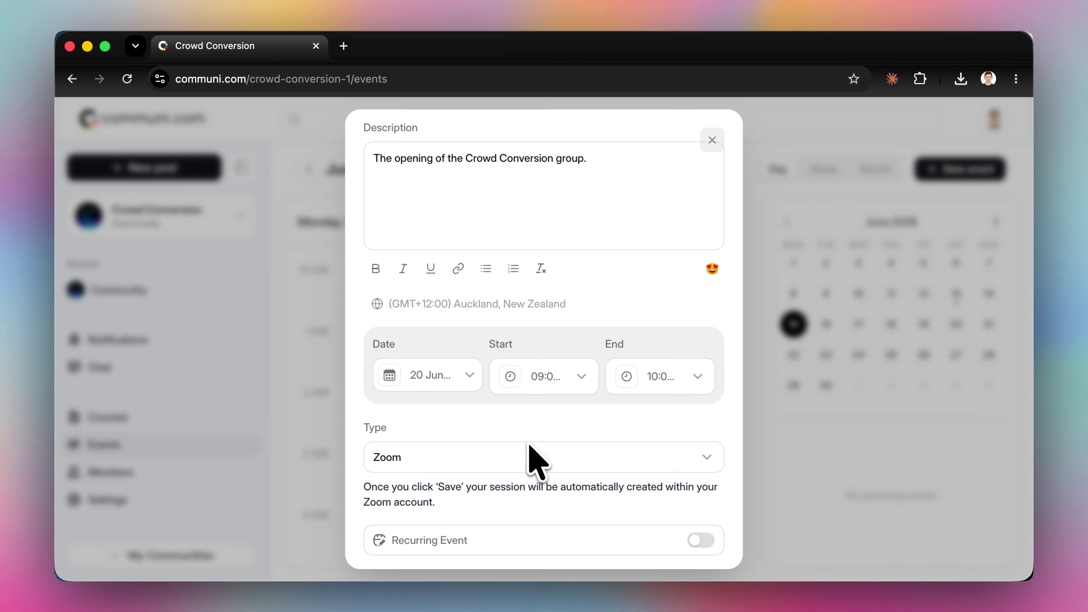
pyautogui.click(533, 446)
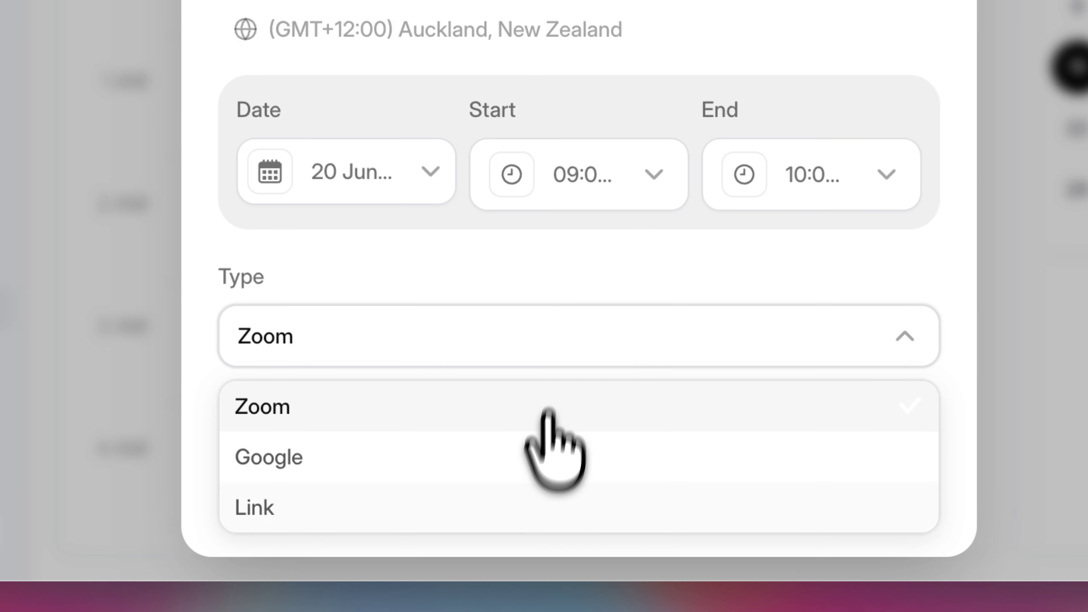
pyautogui.click(531, 507)
pyautogui.scroll(-1, 532, 428)
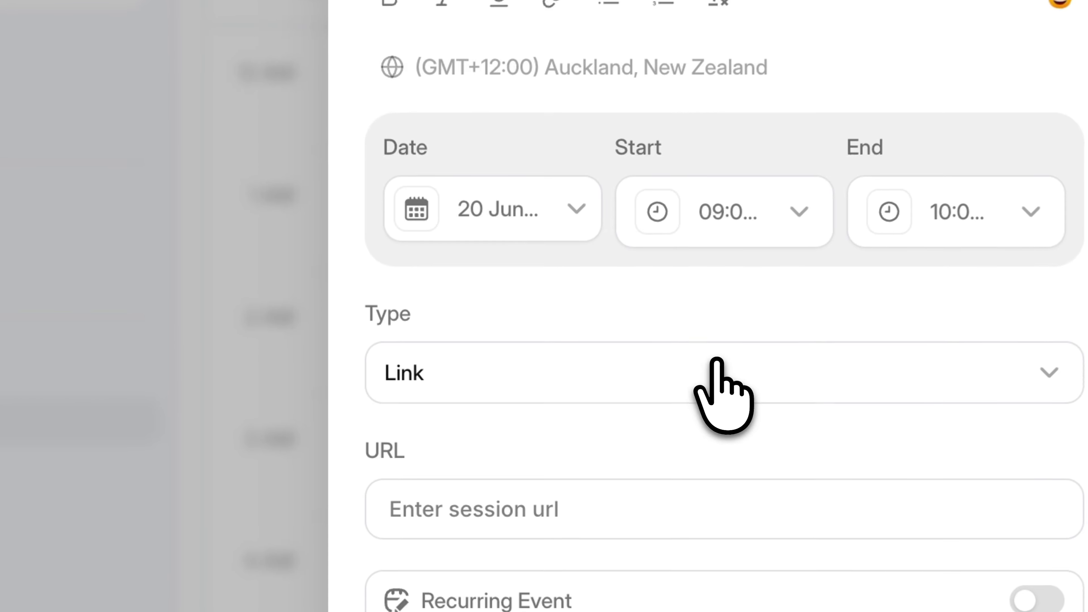
pyautogui.click(541, 422)
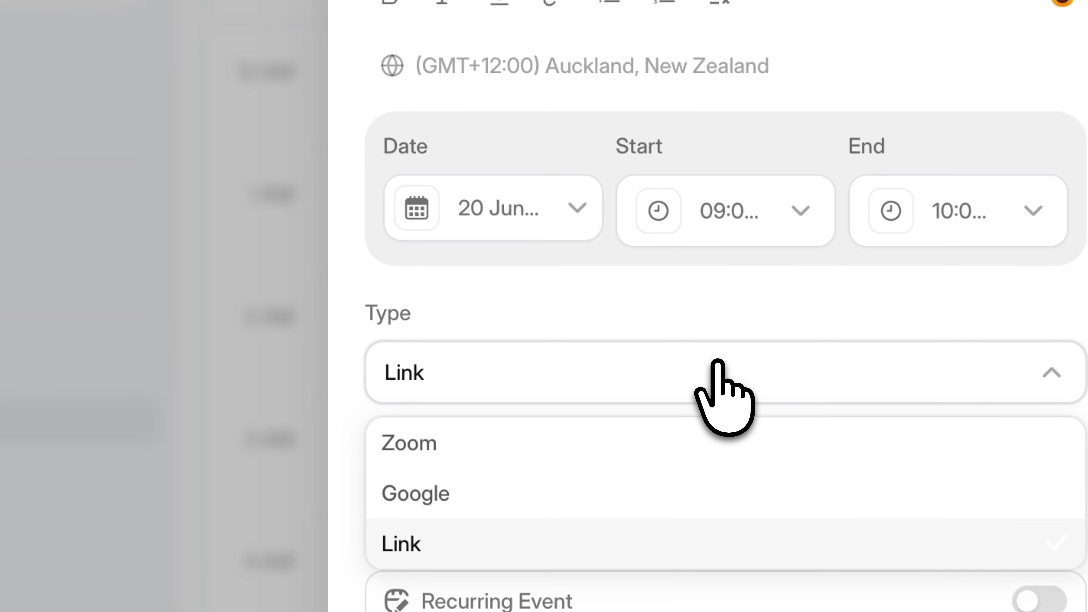
pyautogui.click(692, 441)
# Step: Enable the recurring event option to view its recurrence settings, and disable it again
pyautogui.scroll(-5, 729, 429)
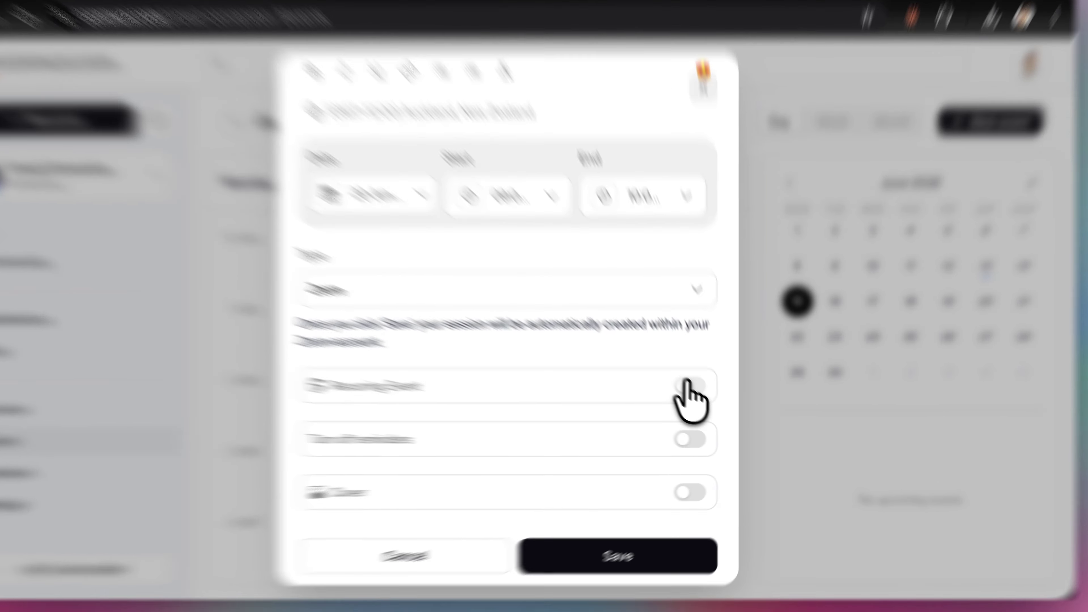
pyautogui.click(700, 397)
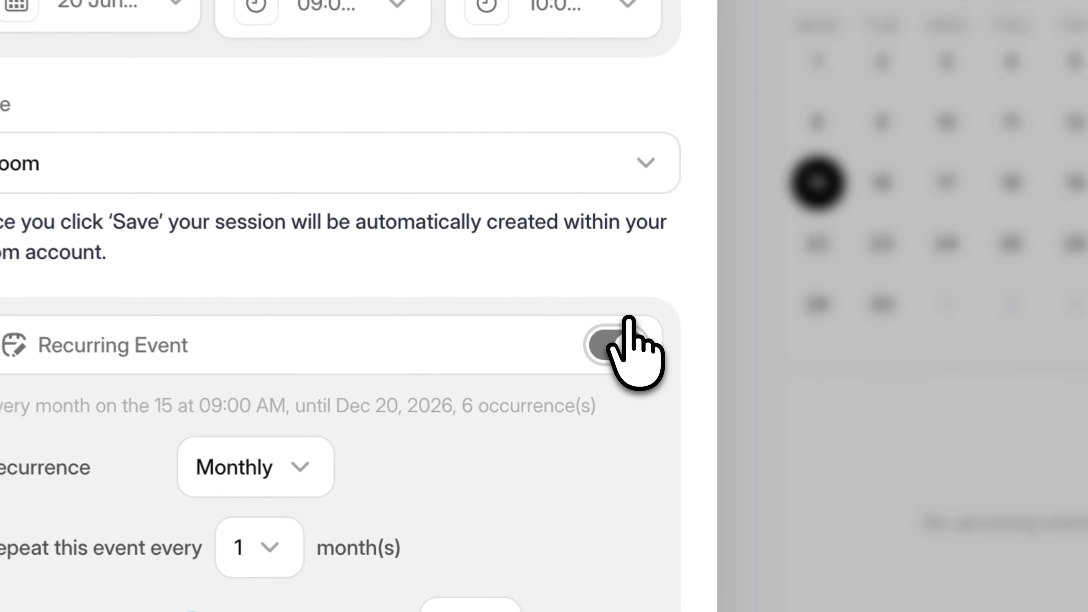
pyautogui.scroll(-2, 522, 328)
pyautogui.scroll(-1, 485, 296)
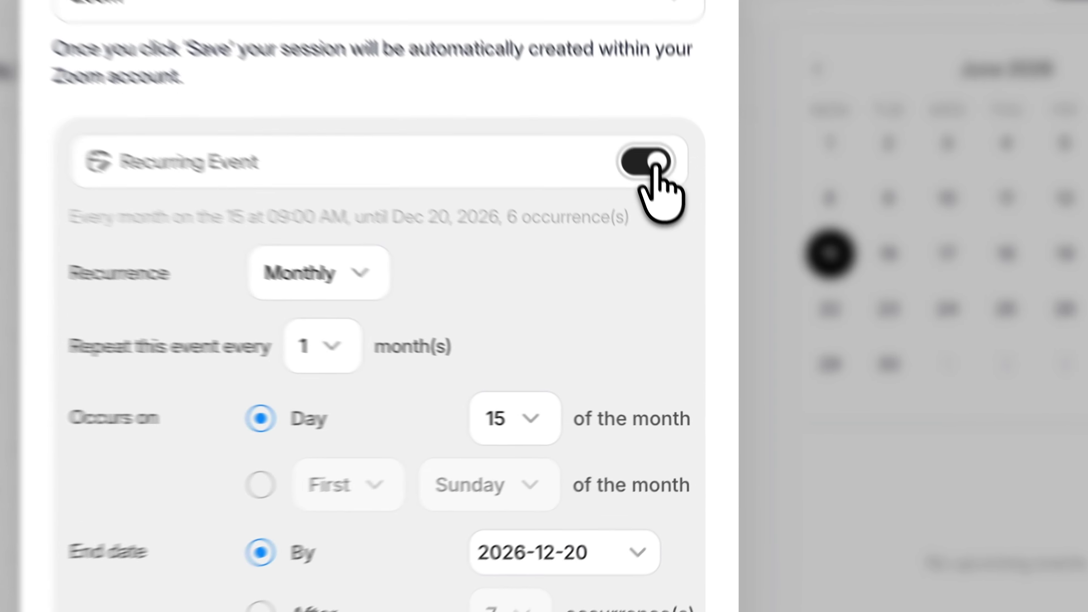
pyautogui.click(695, 275)
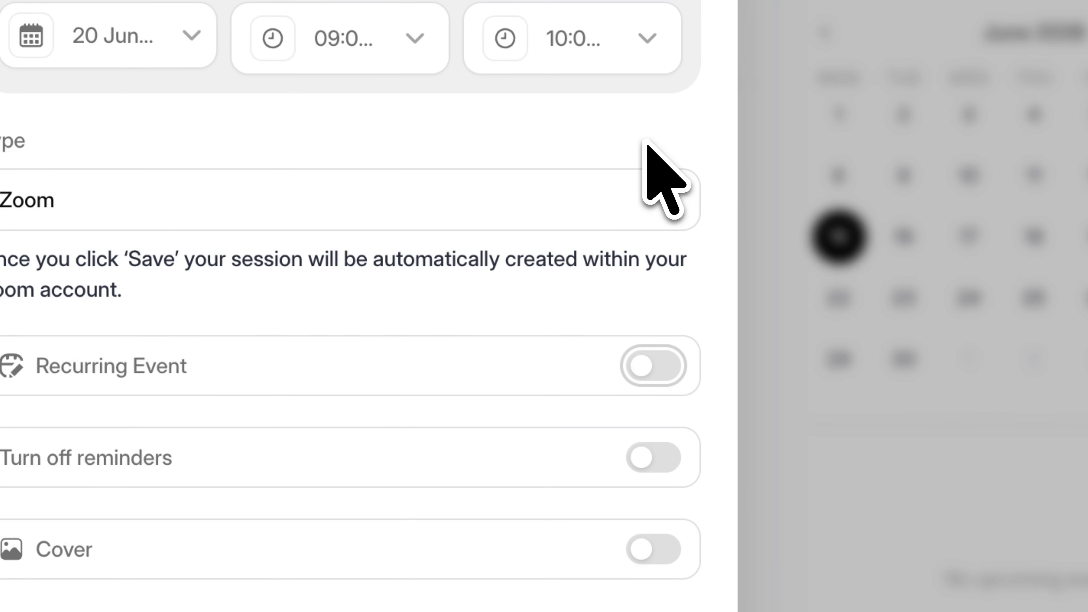
# Step: Enable the option that turns off event reminders, and disable it again
pyautogui.click(654, 458)
pyautogui.click(658, 457)
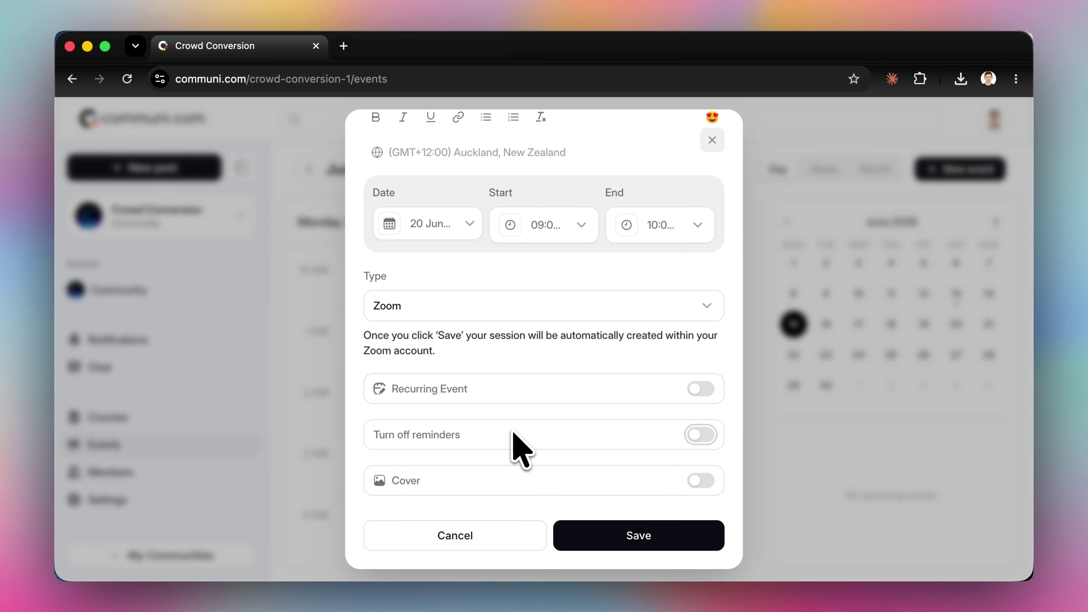
pyautogui.press('super+Tab')
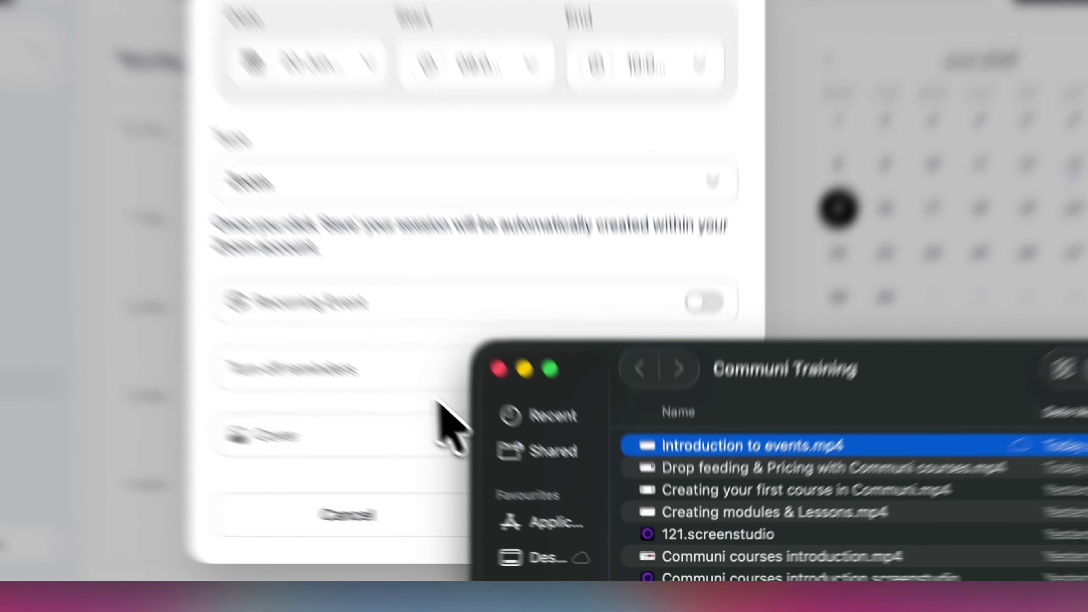
pyautogui.click(518, 456)
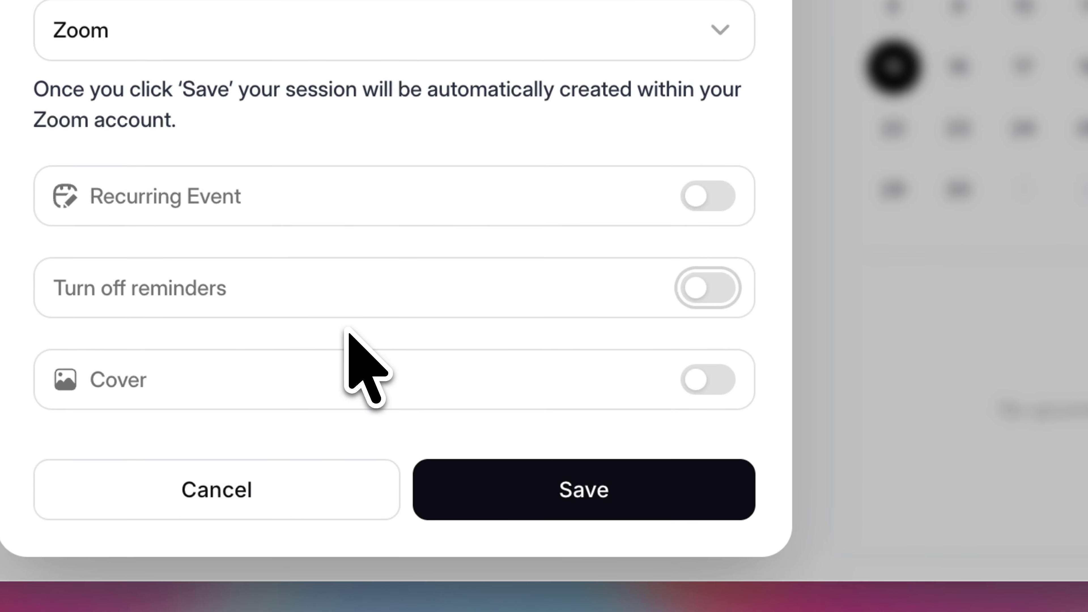
# Step: Enable the event cover, check its Video link option, and return the cover type to Image
pyautogui.click(708, 380)
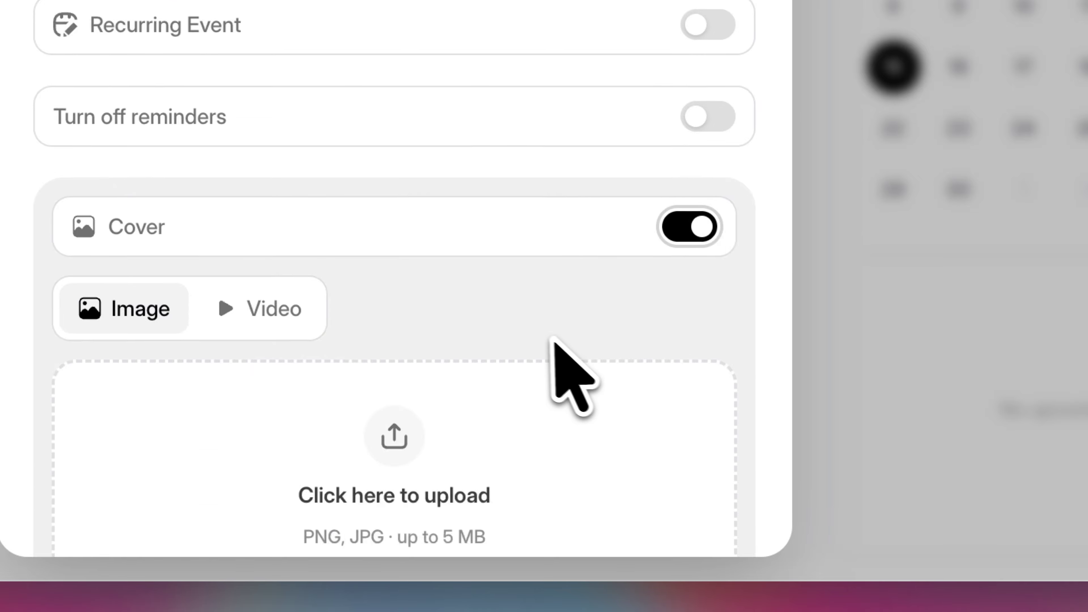
pyautogui.scroll(-3, 553, 339)
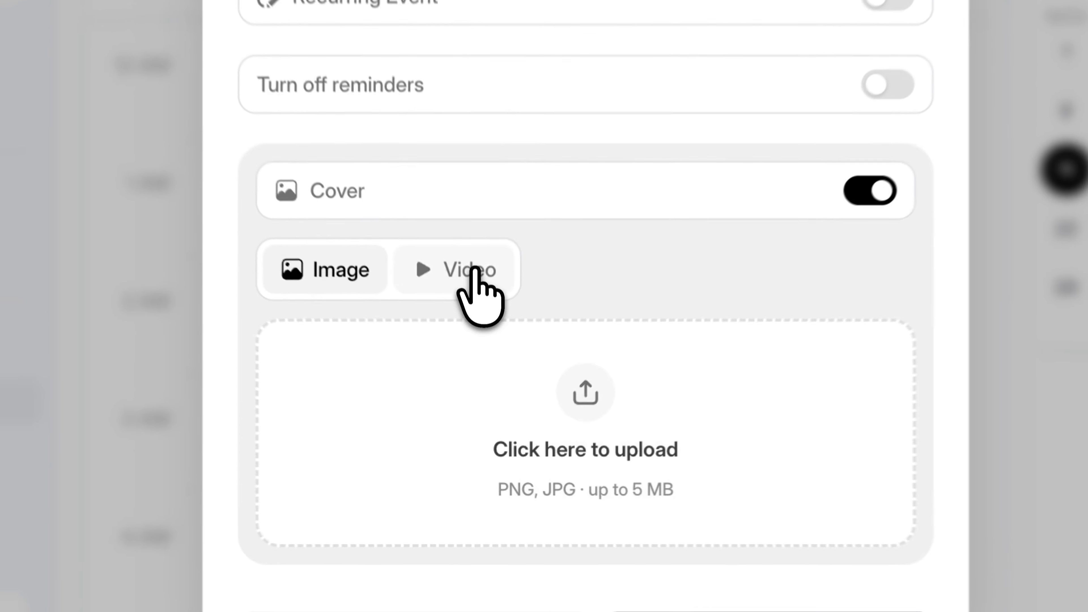
pyautogui.click(475, 376)
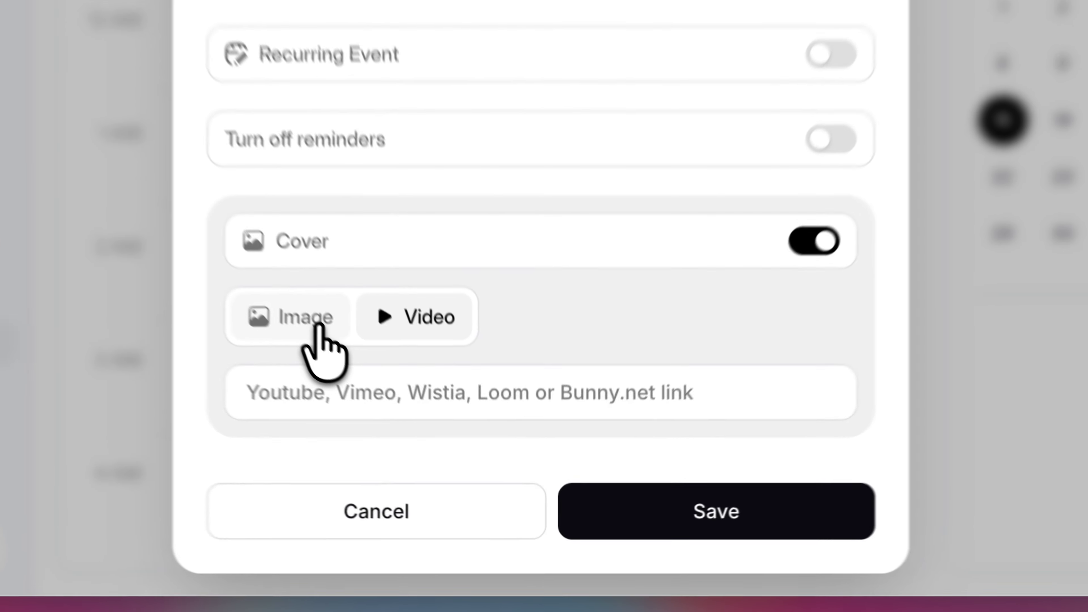
pyautogui.click(409, 431)
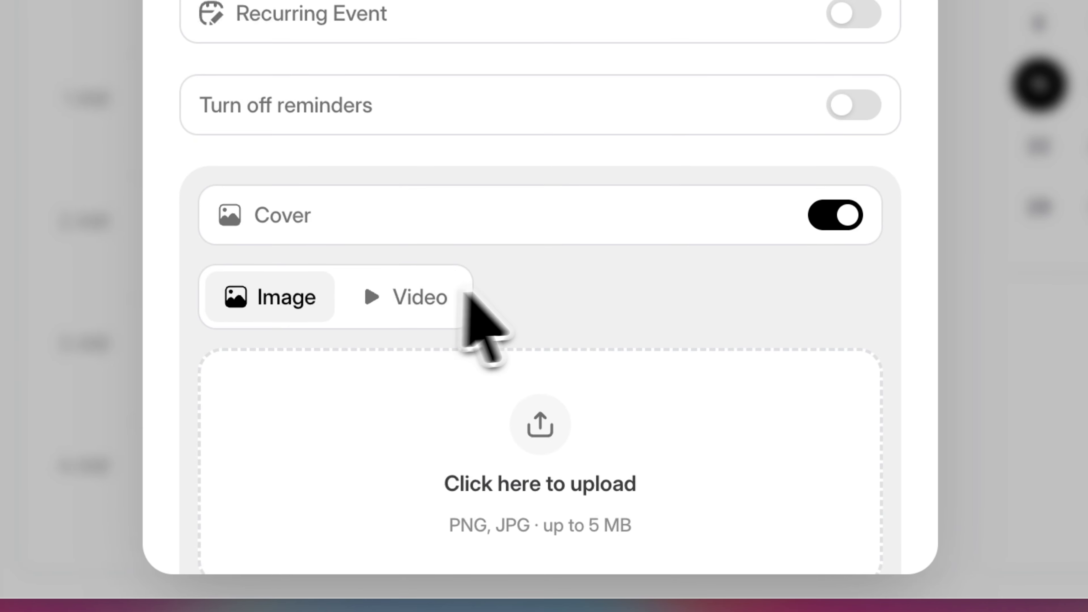
# Step: Choose the crowd conversion banner Bannersmall.png from the existing files as the event's cover image
pyautogui.click(525, 280)
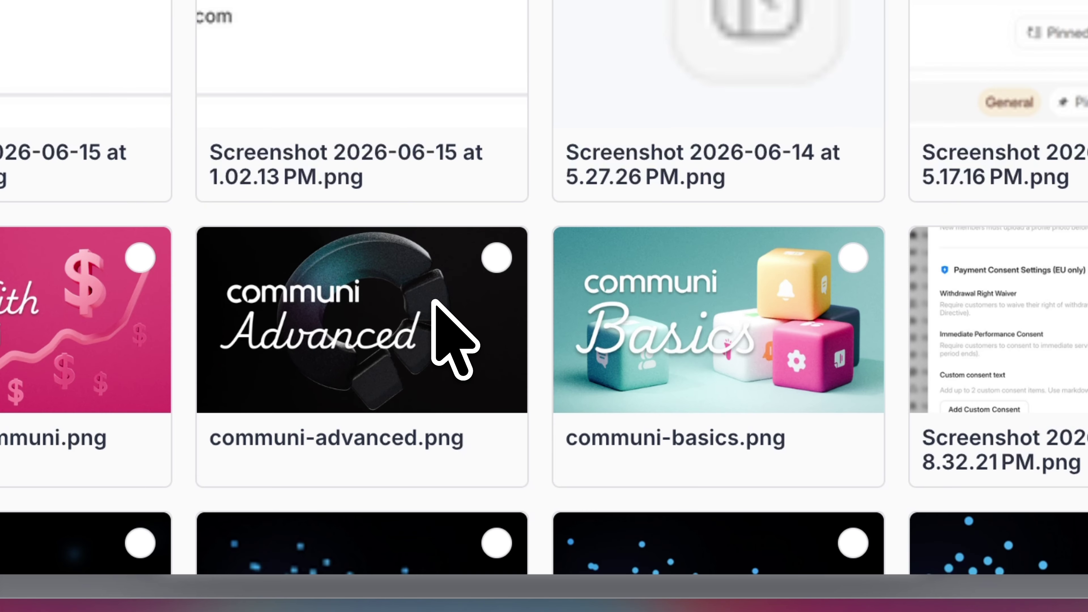
pyautogui.scroll(-5, 433, 300)
pyautogui.click(793, 303)
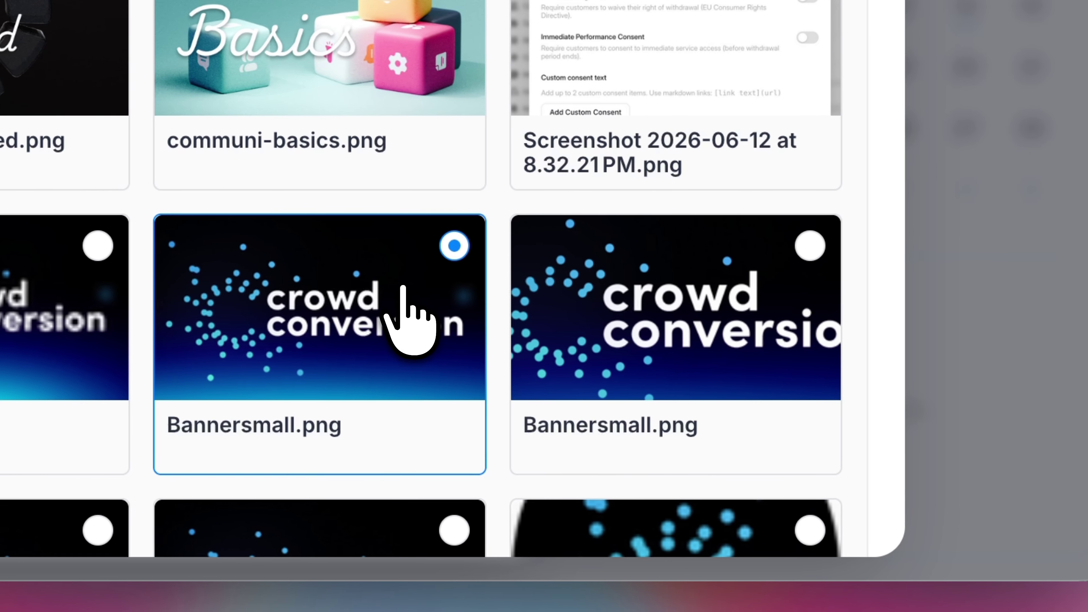
pyautogui.scroll(-10, 690, 317)
pyautogui.click(778, 469)
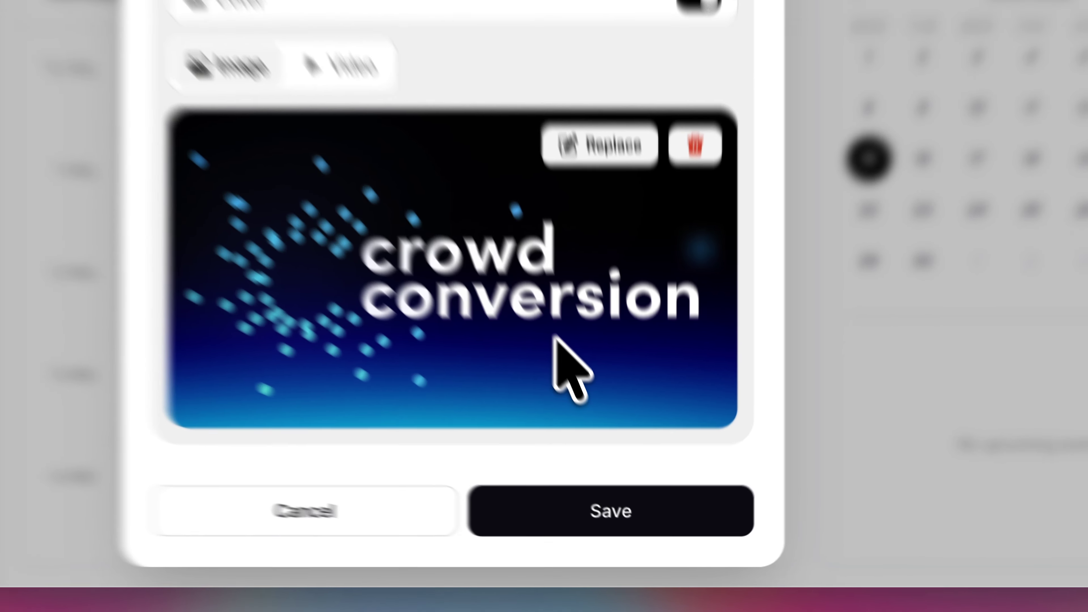
# Step: Review the event form from the title down to the cover image and save the event
pyautogui.scroll(10, 555, 339)
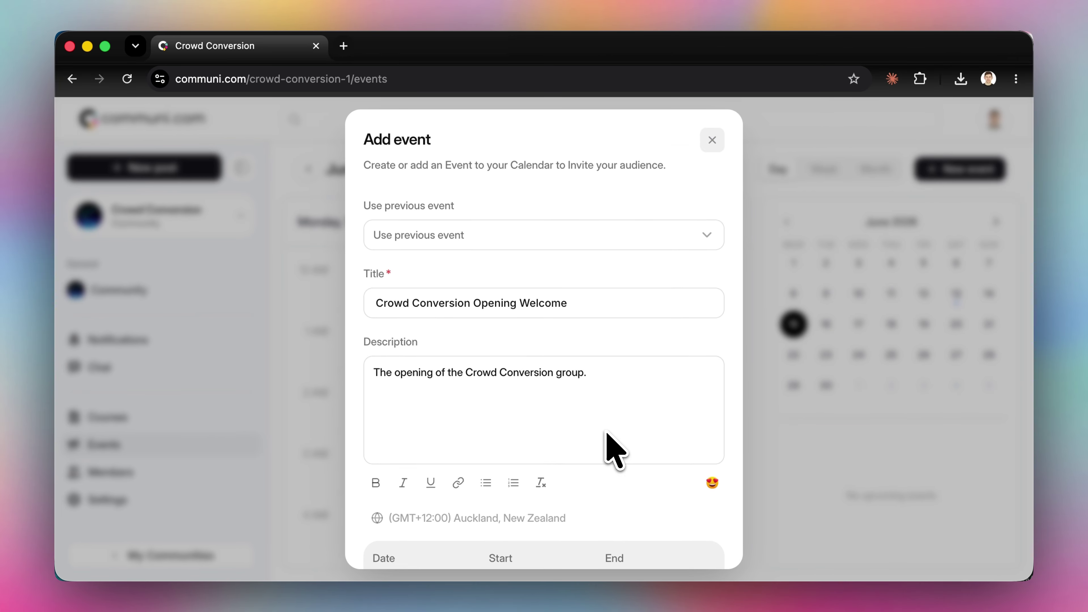
pyautogui.scroll(-15, 606, 433)
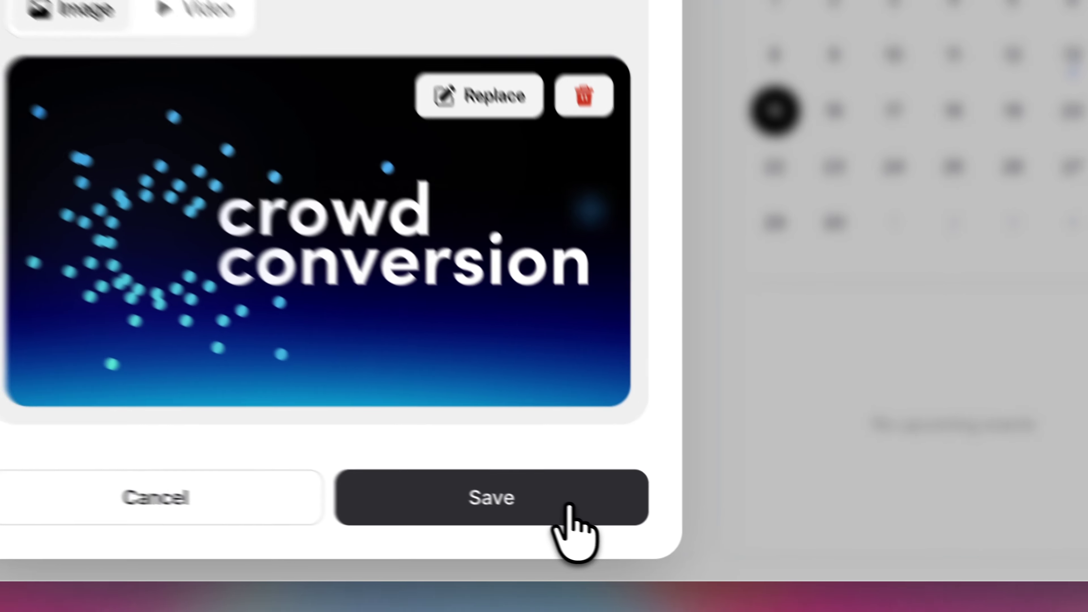
pyautogui.click(676, 541)
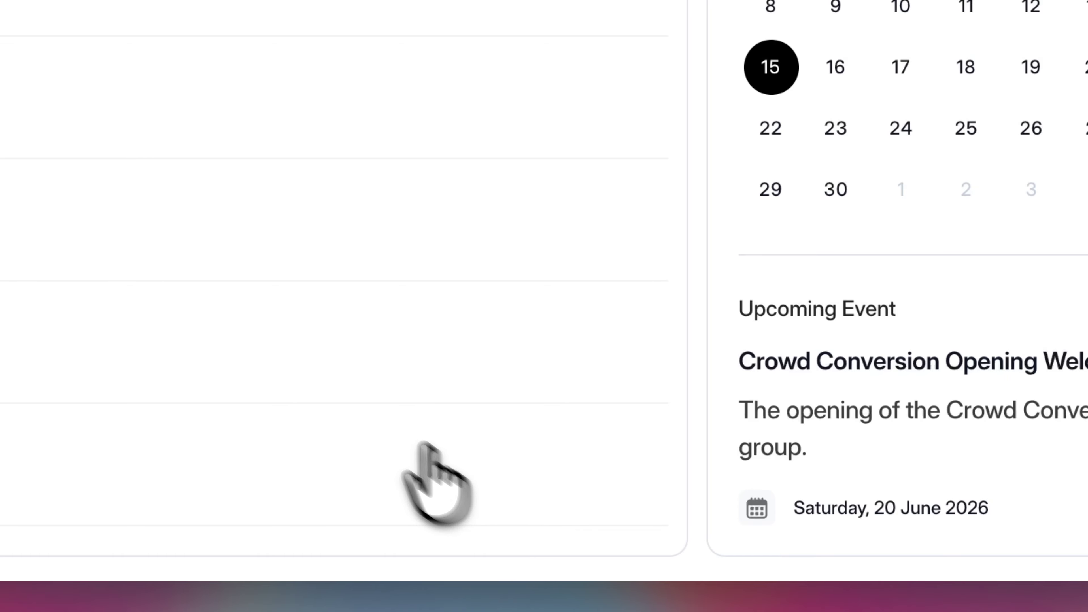
# Step: Examine the upcoming event's date, time and available actions below the small month calendar
pyautogui.scroll(-3, 836, 493)
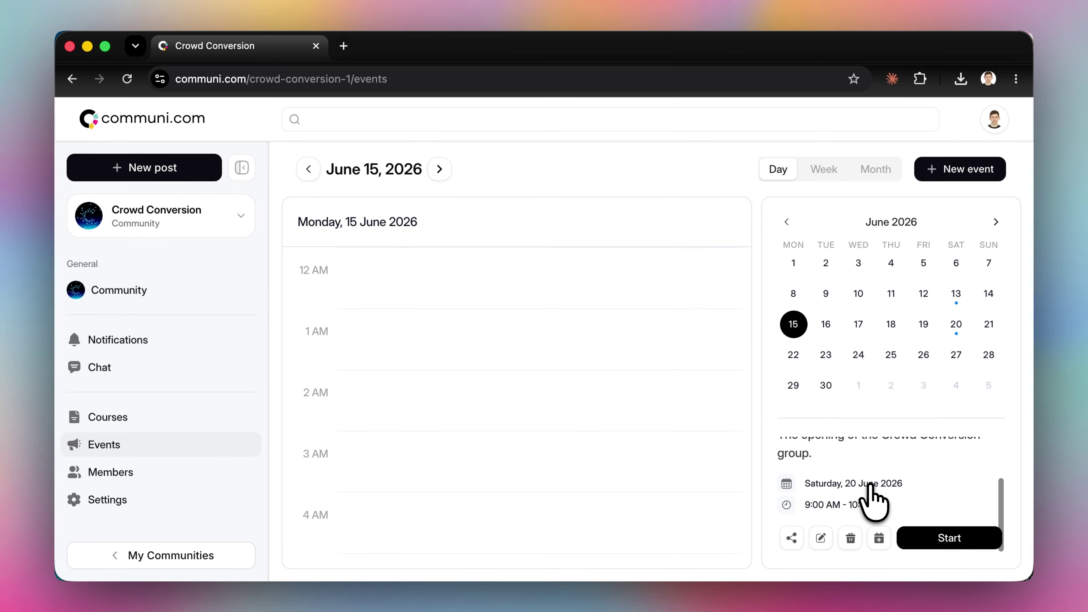
pyautogui.scroll(3, 874, 498)
pyautogui.scroll(-3, 676, 441)
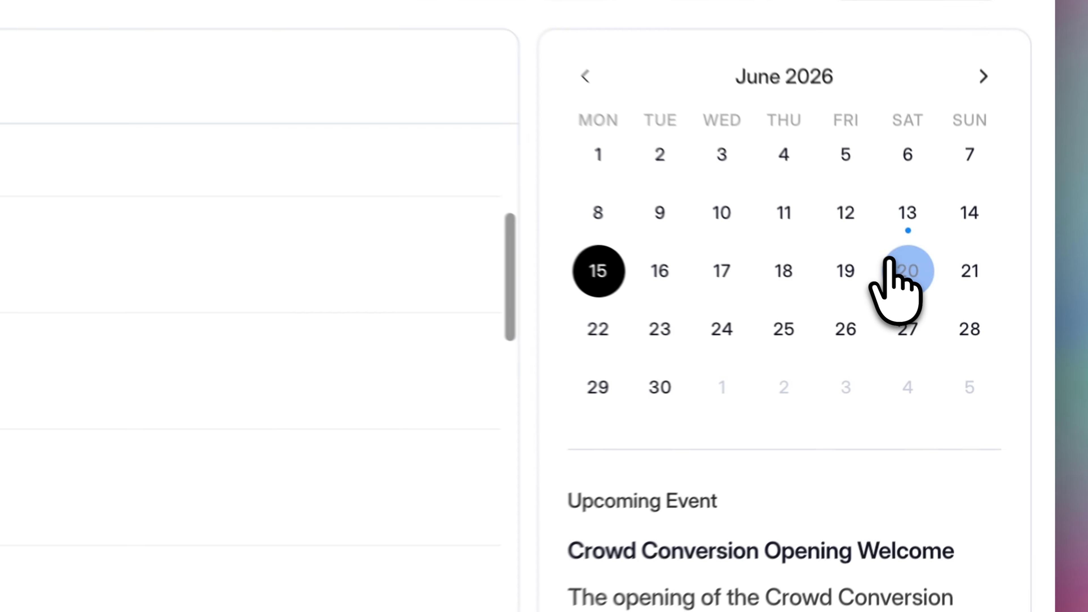
# Step: Show 20 June 2026 in the day view and open the Crowd Conversion Opening Welcome event's details
pyautogui.click(955, 324)
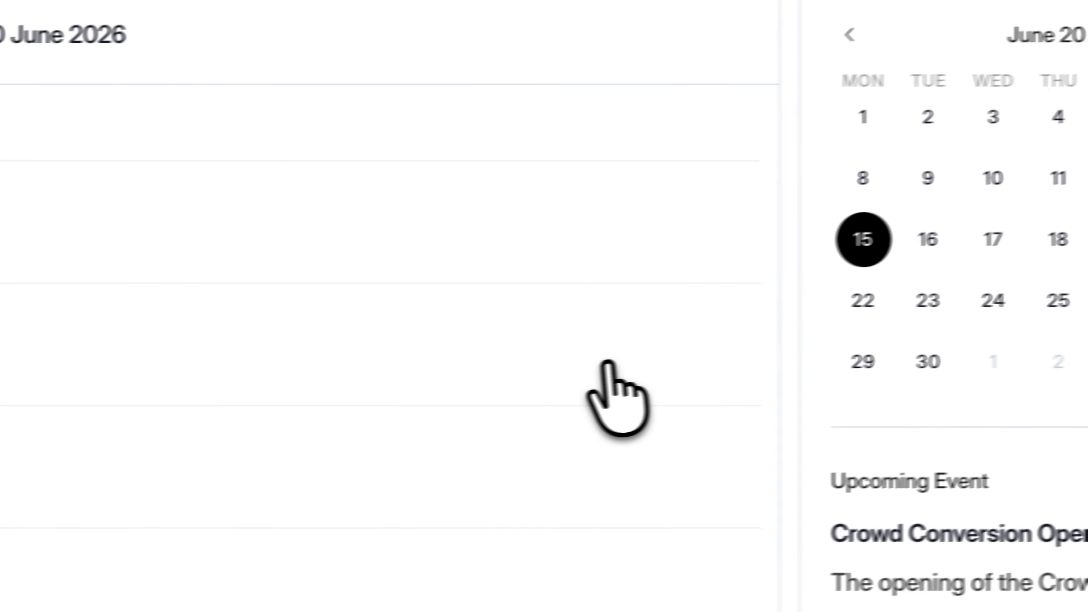
pyautogui.scroll(-10, 625, 362)
pyautogui.scroll(3, 630, 361)
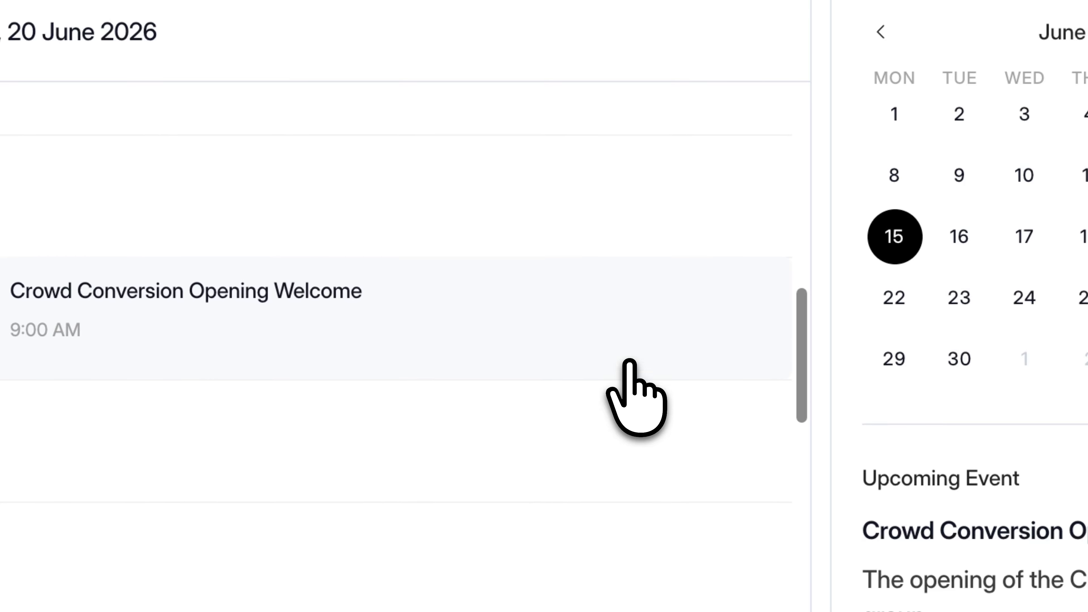
pyautogui.click(385, 356)
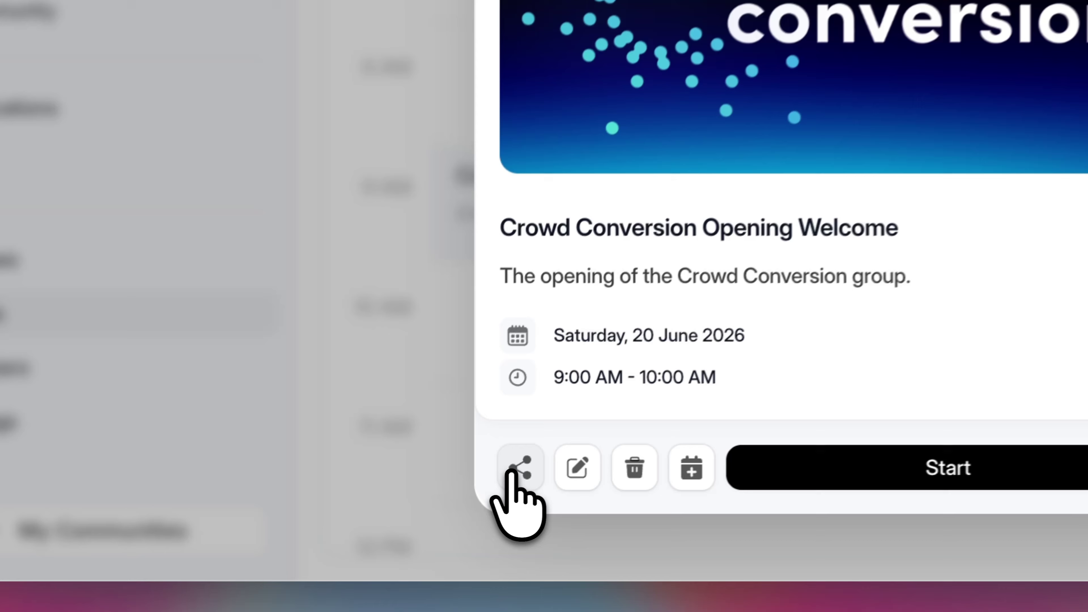
# Step: View the event's sharing options and its Apple and Google add-to-calendar choices, and close the event details
pyautogui.click(384, 523)
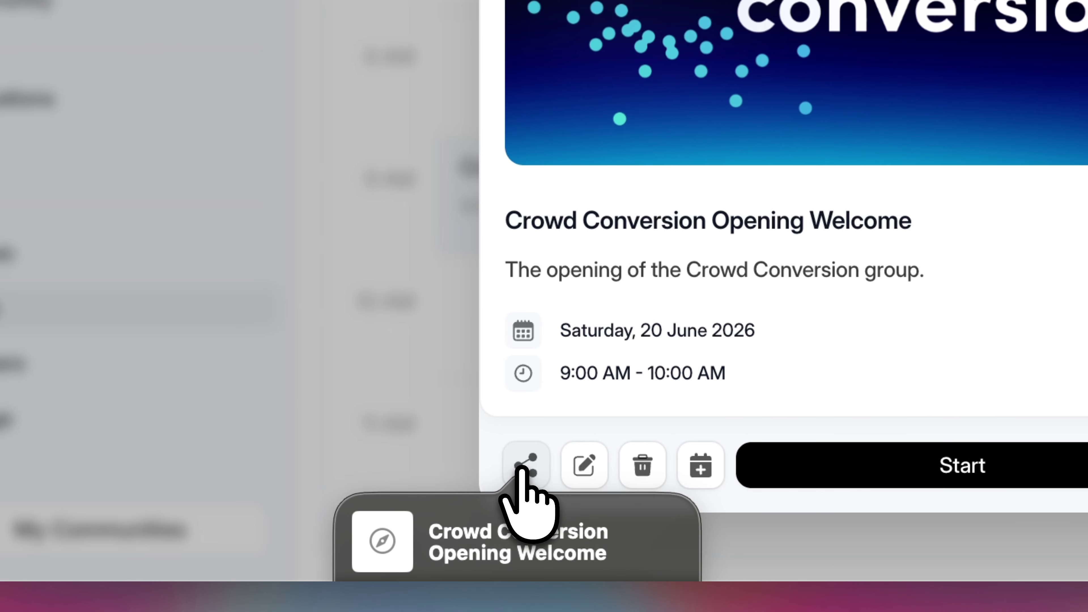
pyautogui.click(718, 275)
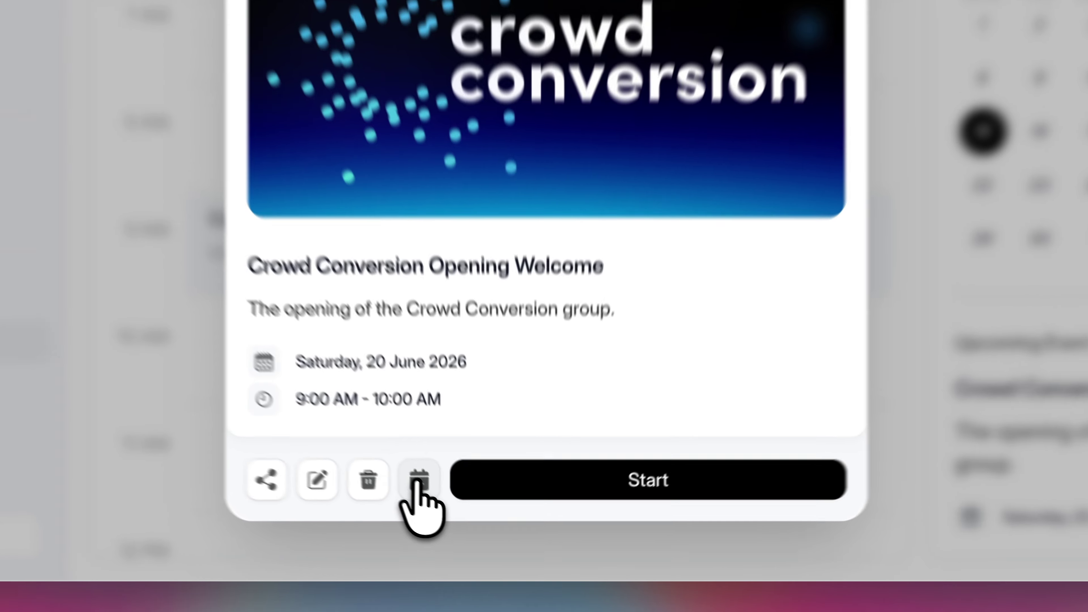
pyautogui.click(472, 524)
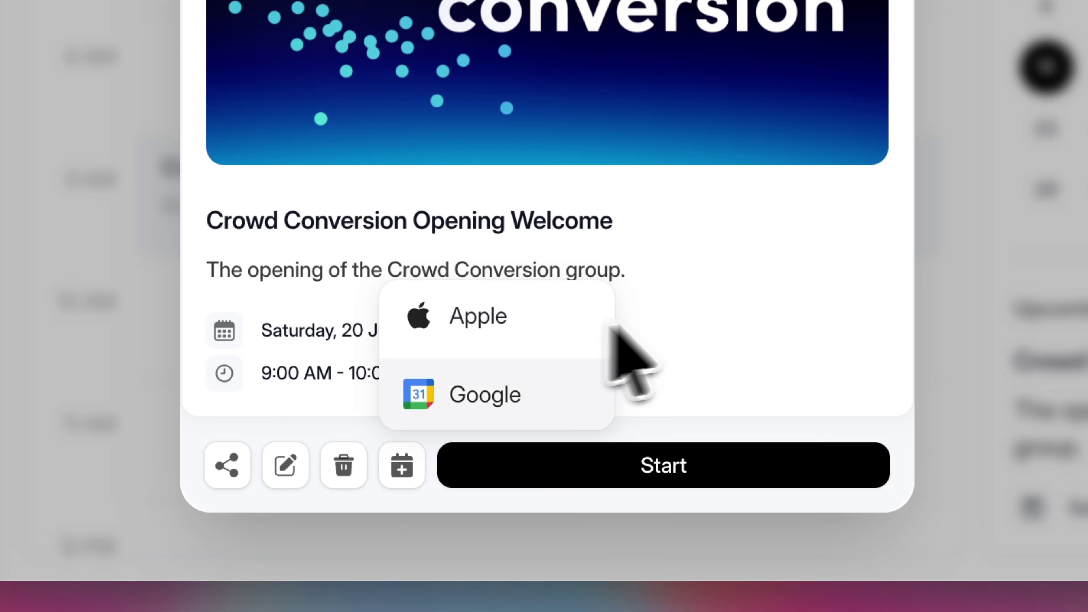
pyautogui.click(707, 304)
pyautogui.click(405, 465)
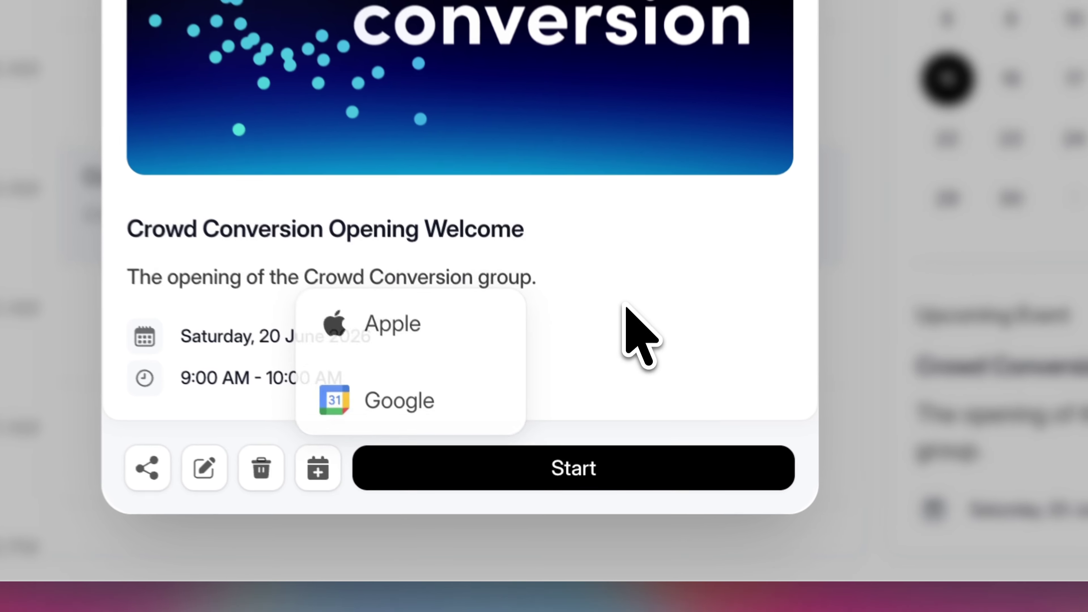
pyautogui.click(569, 532)
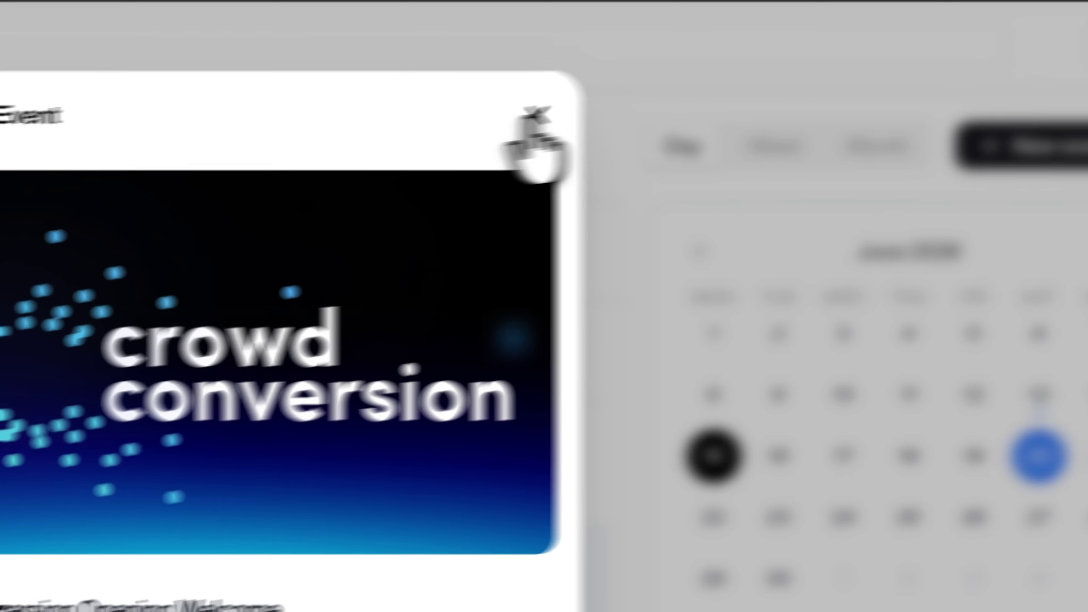
pyautogui.click(535, 115)
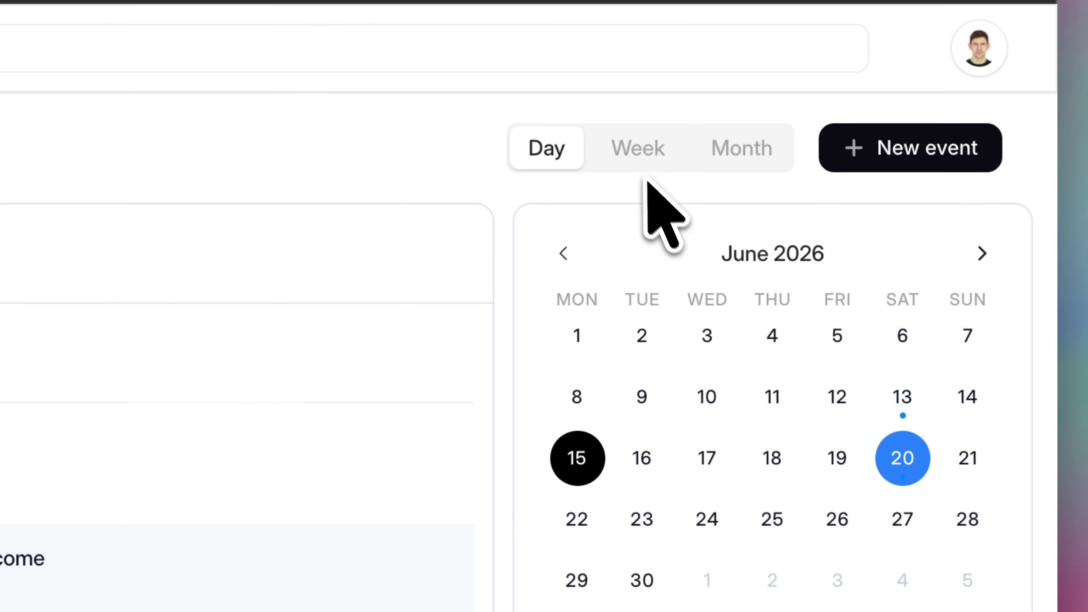
# Step: View the calendar by Week and by Month, and return to the Day view with the upcoming event's details
pyautogui.click(638, 167)
pyautogui.scroll(10, 734, 317)
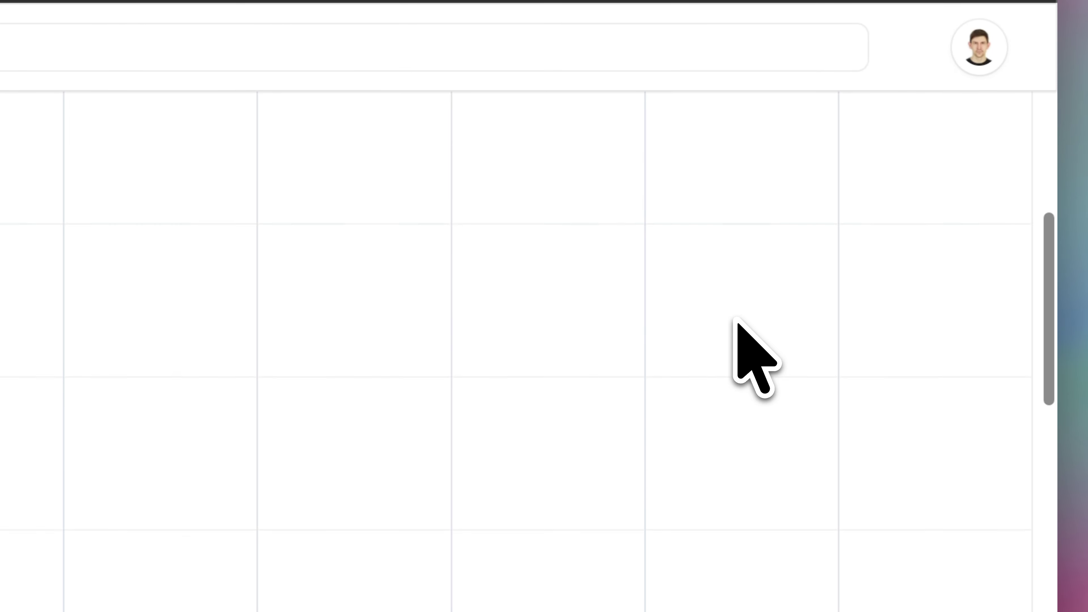
pyautogui.click(744, 146)
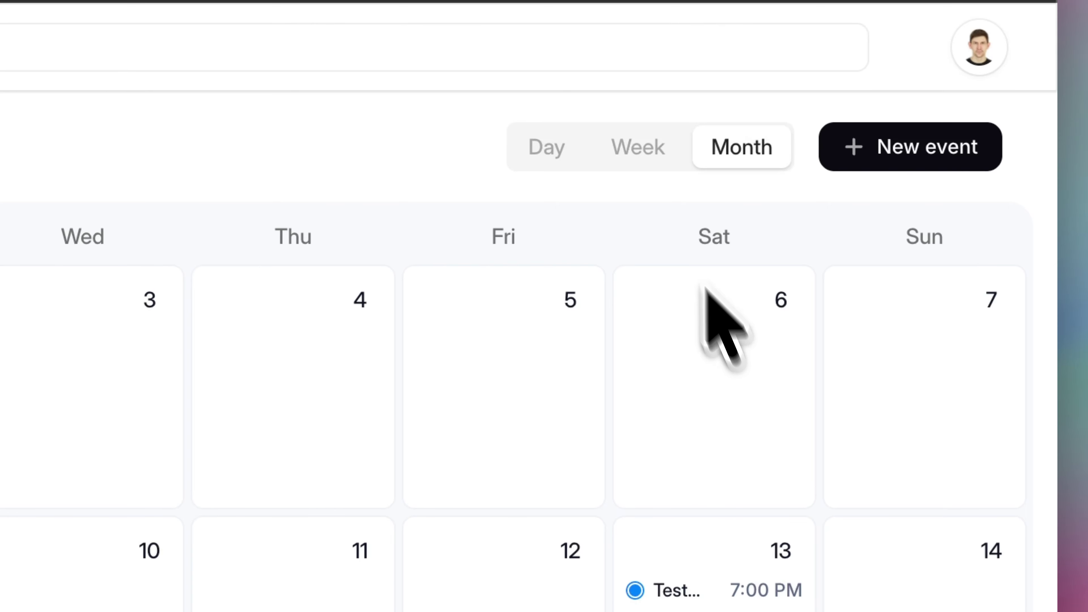
pyautogui.click(562, 151)
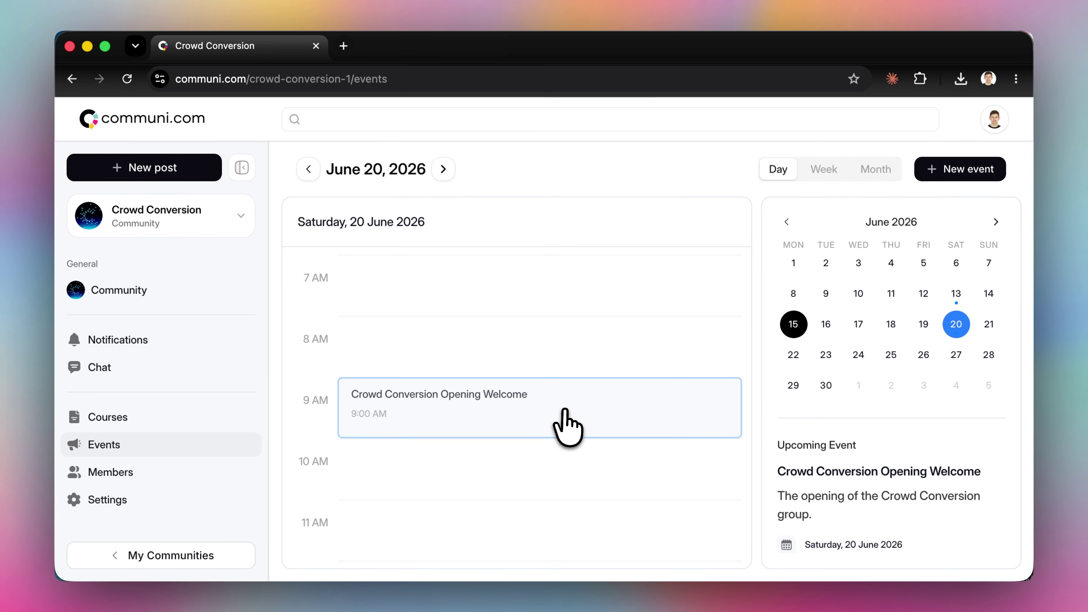
pyautogui.scroll(-3, 876, 450)
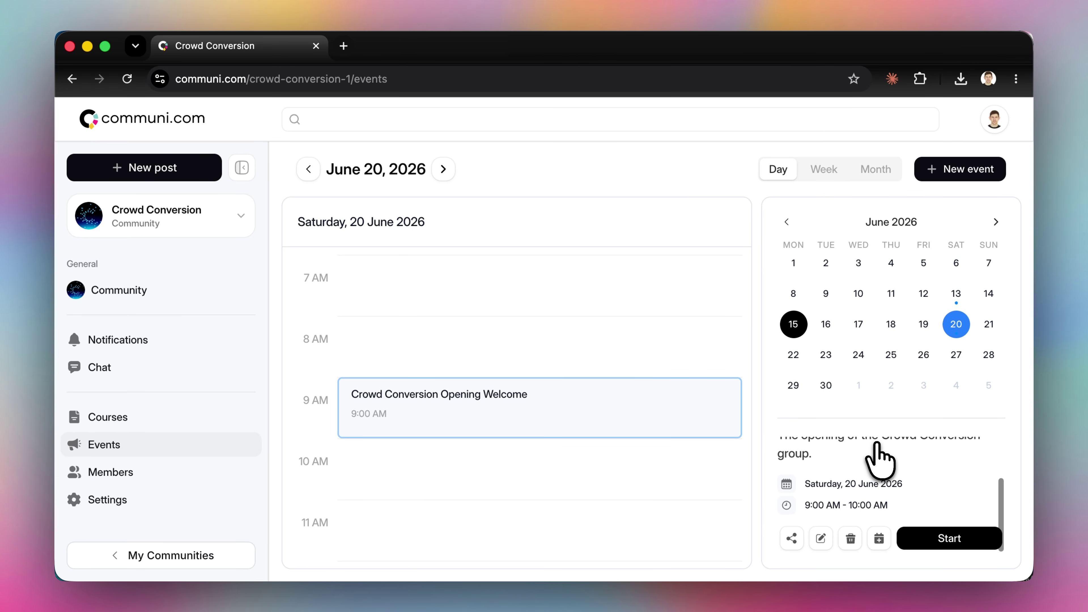